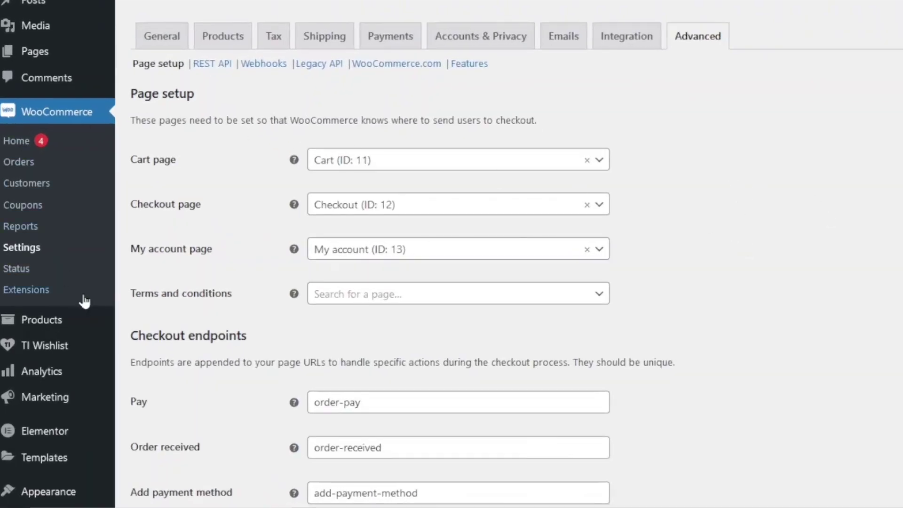
Start a new blank product from Products > Add New in the admin sidebar.
mouse_move(25, 328)
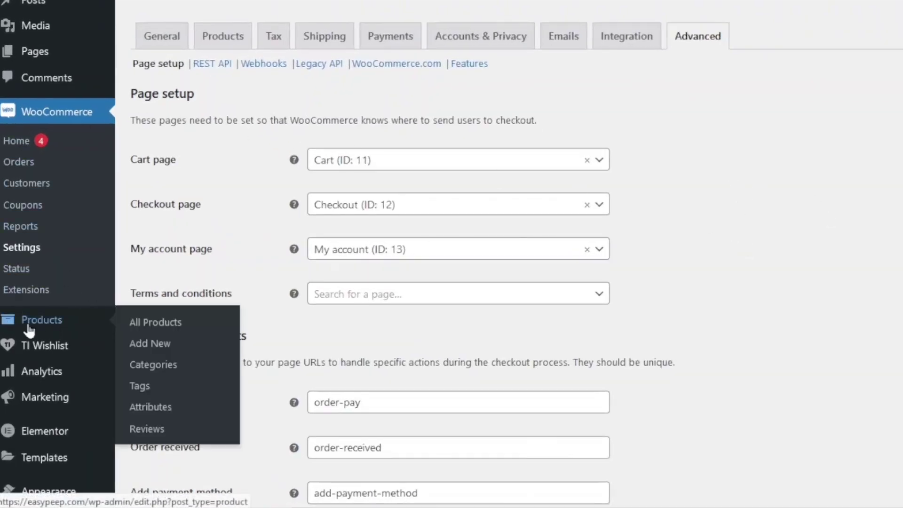
click(170, 351)
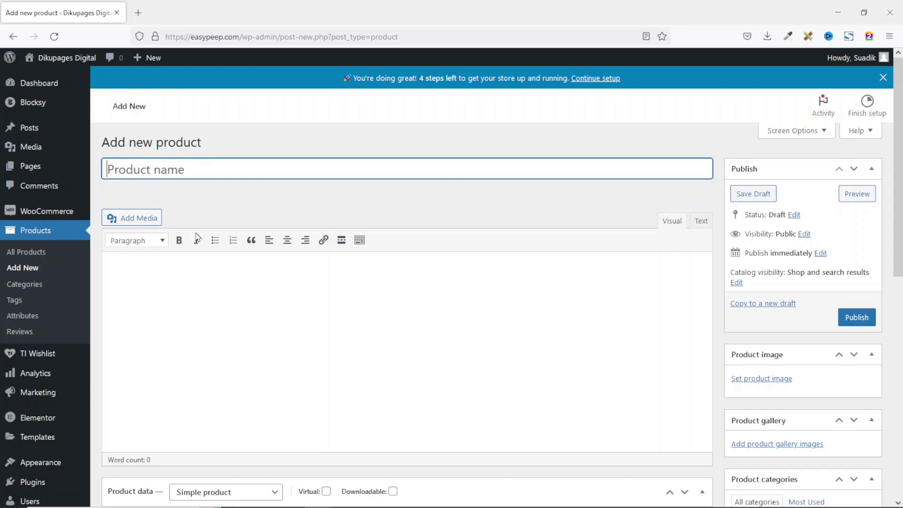
Title the product 'Digital Marketing for Beginners' and paste two Lorem Ipsum description paragraphs.
text(Digital )
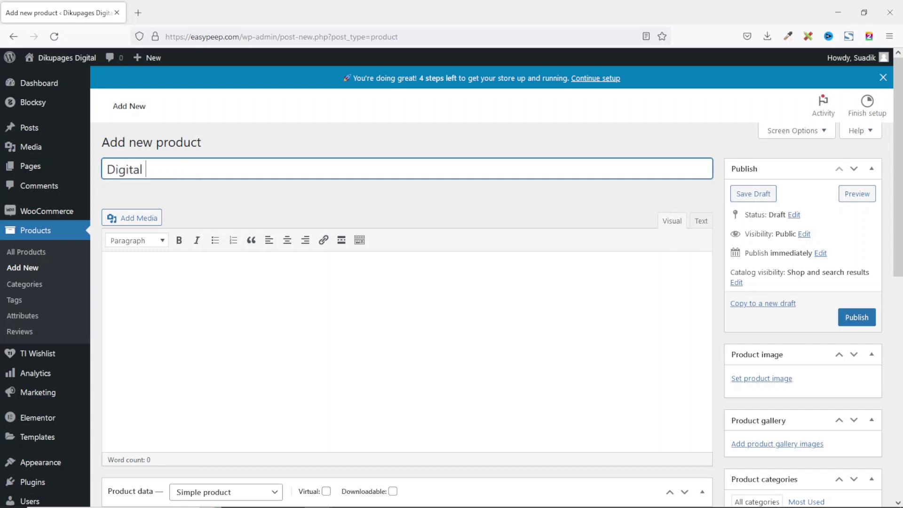
text(Makr)
text(eting for Beginners)
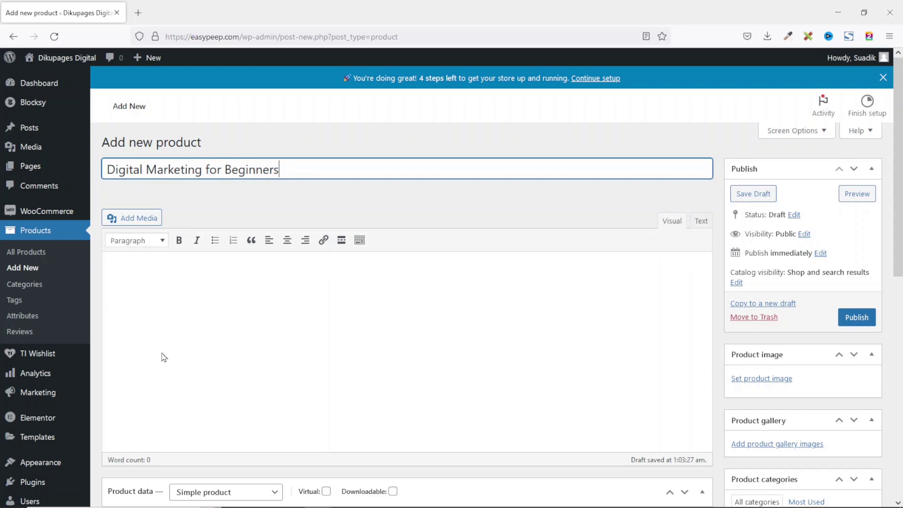
click(156, 276)
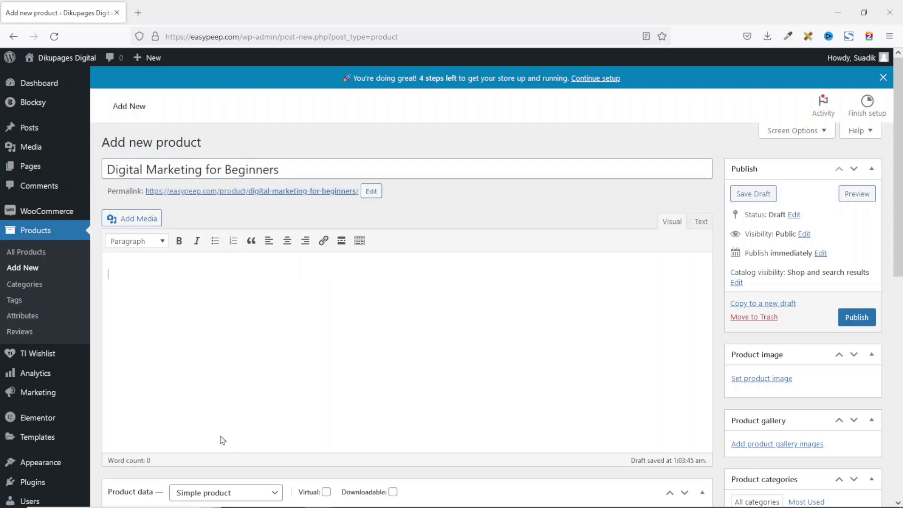
text(It is a long established fact that a reader will be distracted by the readable content of a page when looking at its layout. The point of using Lorem Ipsum is that it has a more-or-less normal distribution of letters, as opposed to using 'Content here, content here', making it look like readable English. Many desktop publishing packages and web page editors now use Lorem Ipsum as their default model text, and a search for 'lorem ipsum' will uncover many web sites still in their infancy. Various versions have evolved over the years, sometimes by accident, sometimes on purpose (injected humour and the like).)
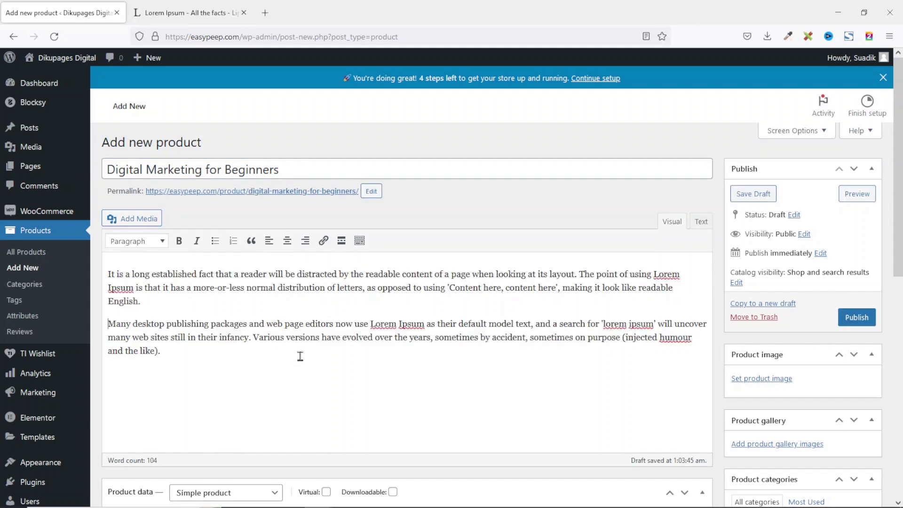
scroll(300, 359, down, 5)
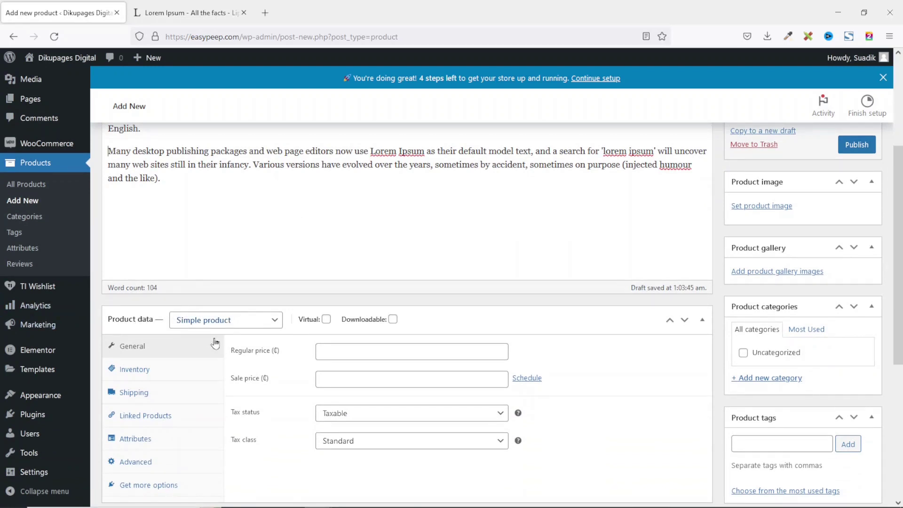
Keep the Simple product type, tick Virtual and Downloadable, and enter regular price 59.99.
click(236, 326)
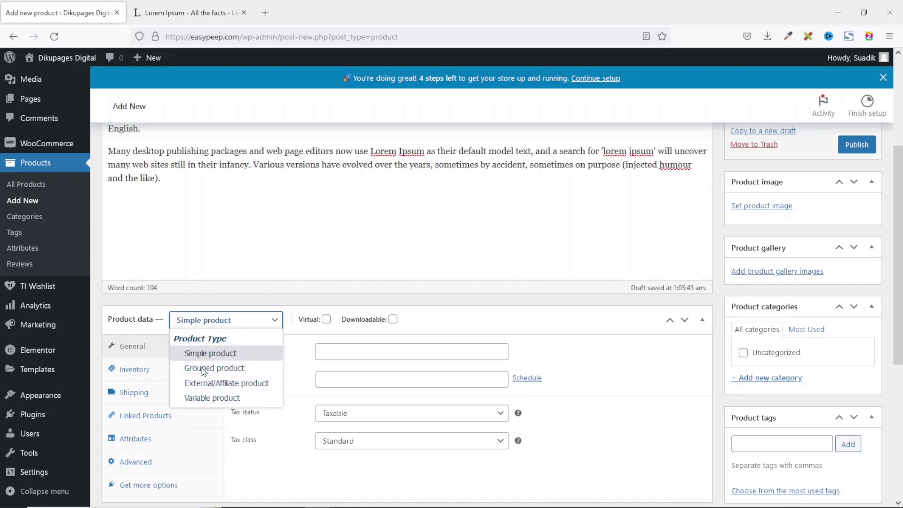
click(209, 323)
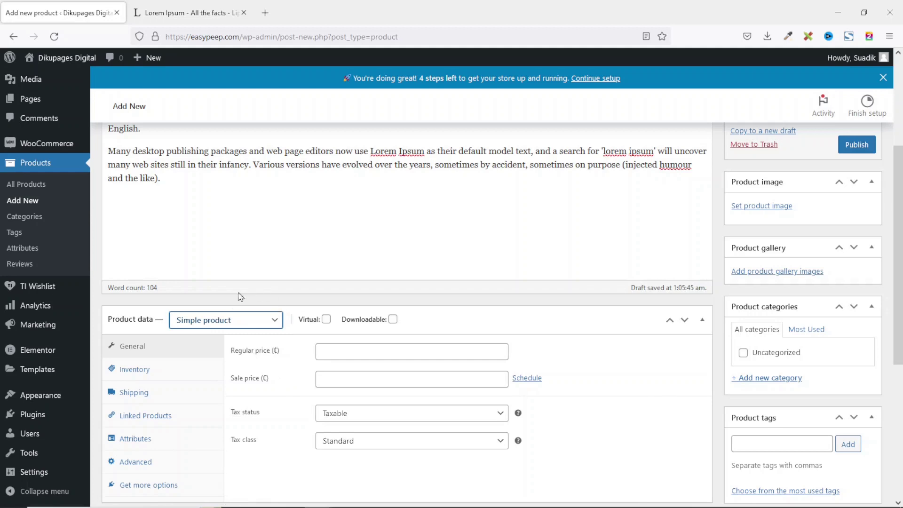
click(326, 320)
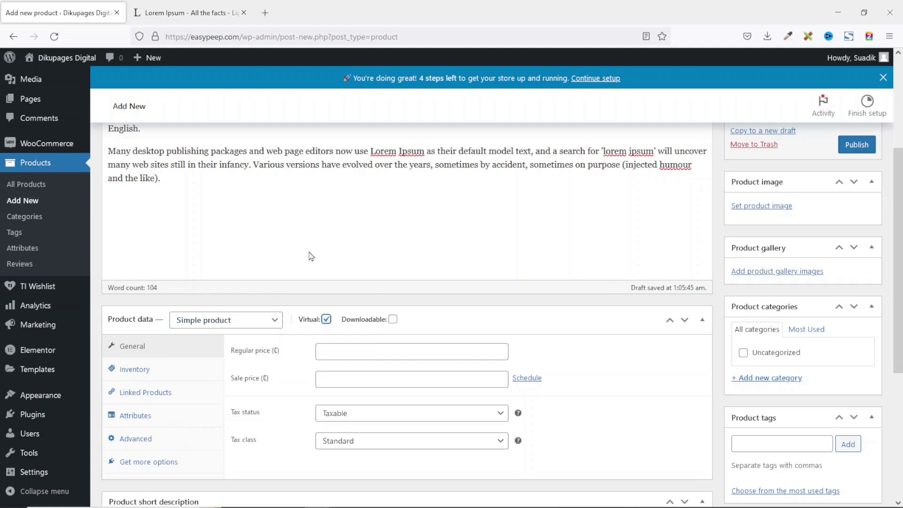
click(393, 319)
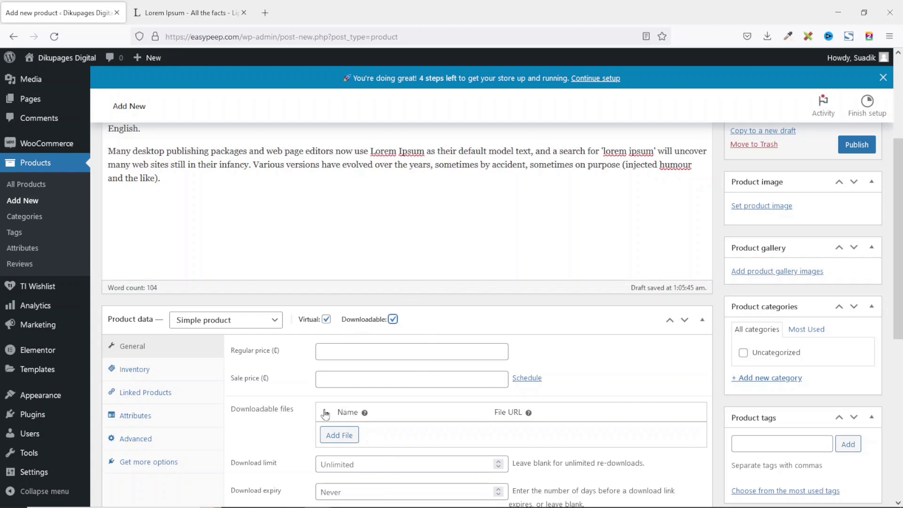
click(392, 320)
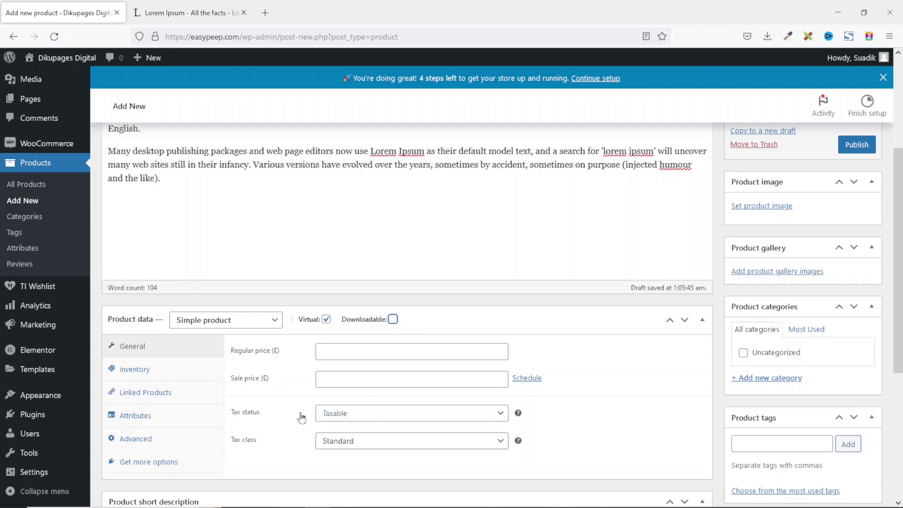
click(392, 320)
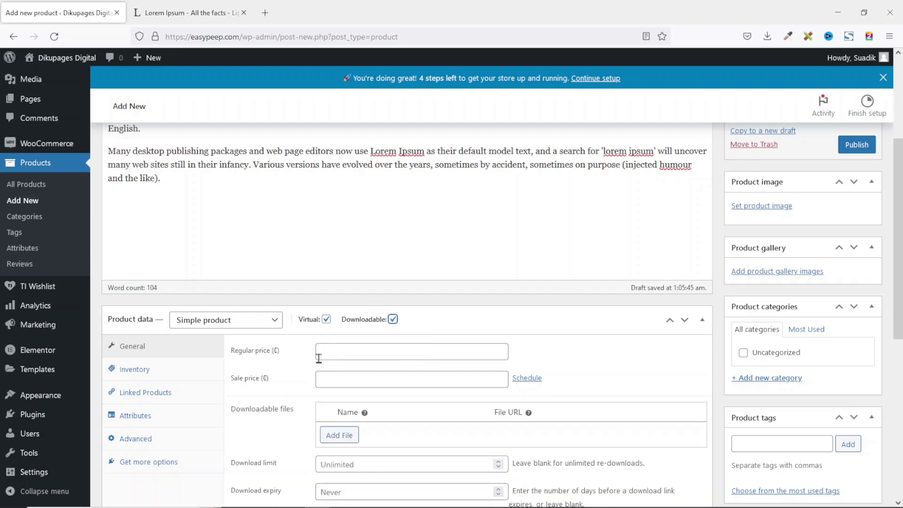
click(338, 354)
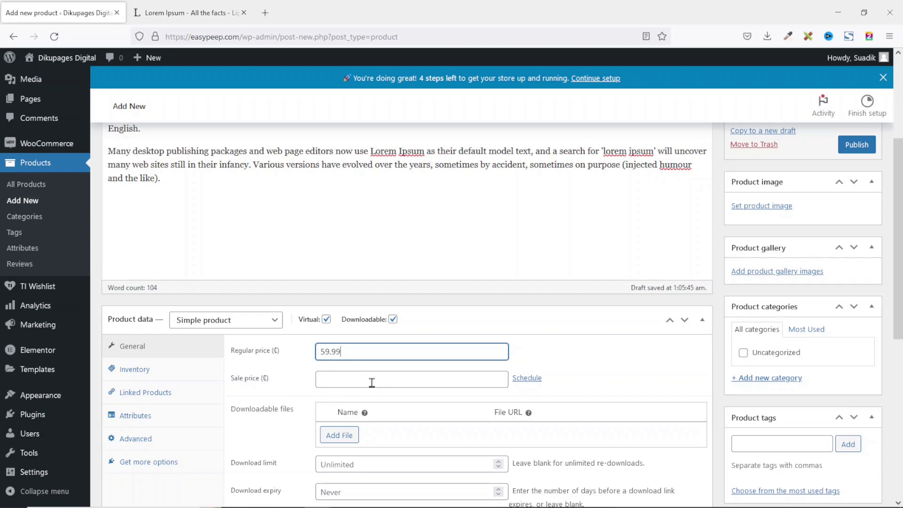
scroll(372, 382, down, 2)
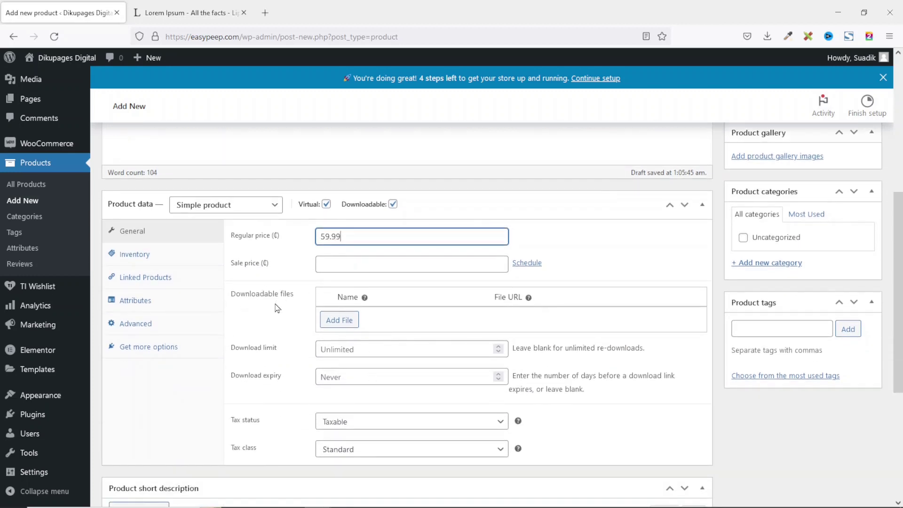
Add a downloadable file row named 'Digital Marketing for Beginners' using the copied product title.
click(339, 319)
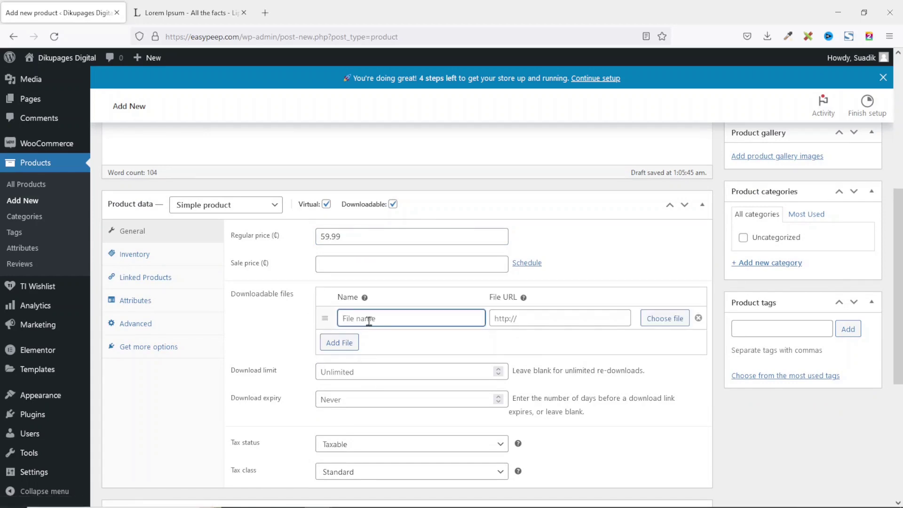
scroll(383, 318, up, 6)
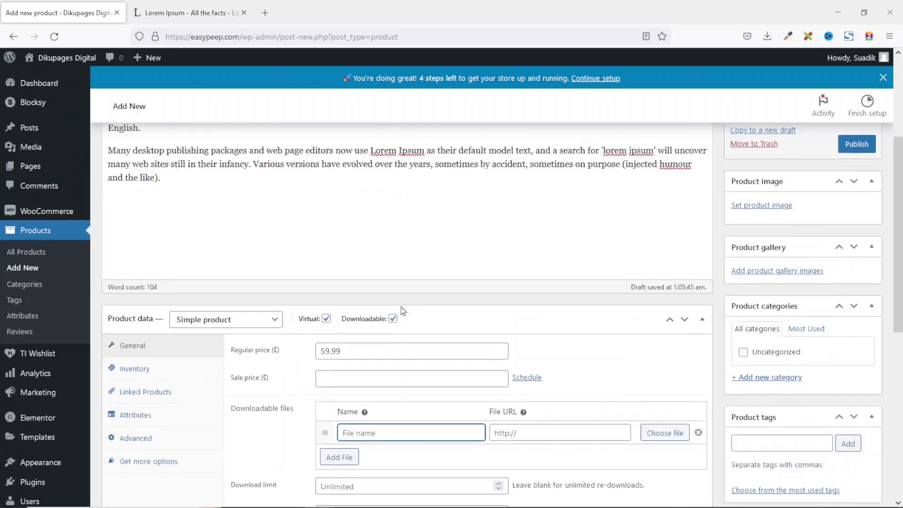
drag(302, 174, 67, 170)
key(ctrl+c)
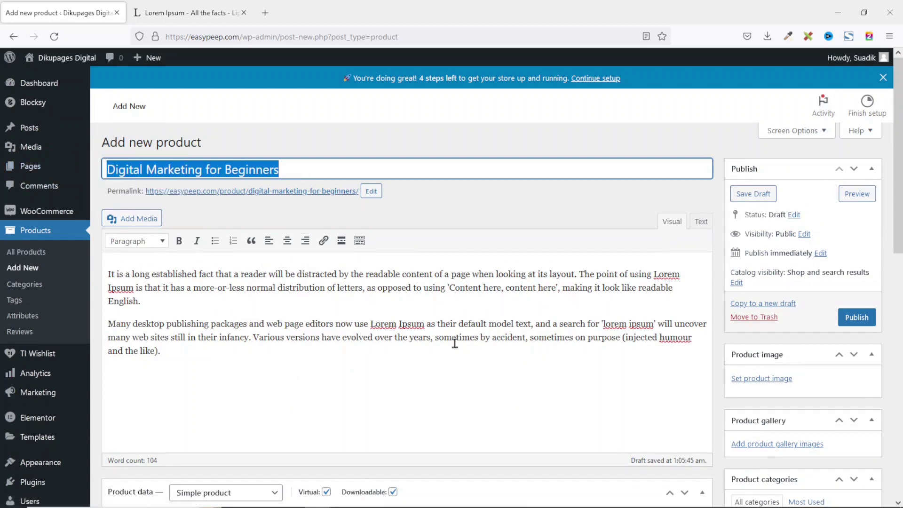
scroll(455, 342, down, 7)
click(397, 259)
key(ctrl+v)
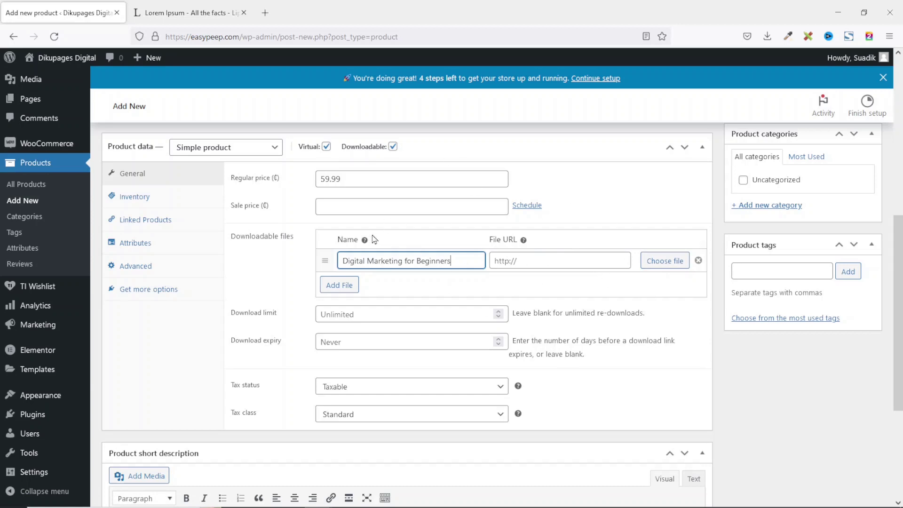
click(664, 262)
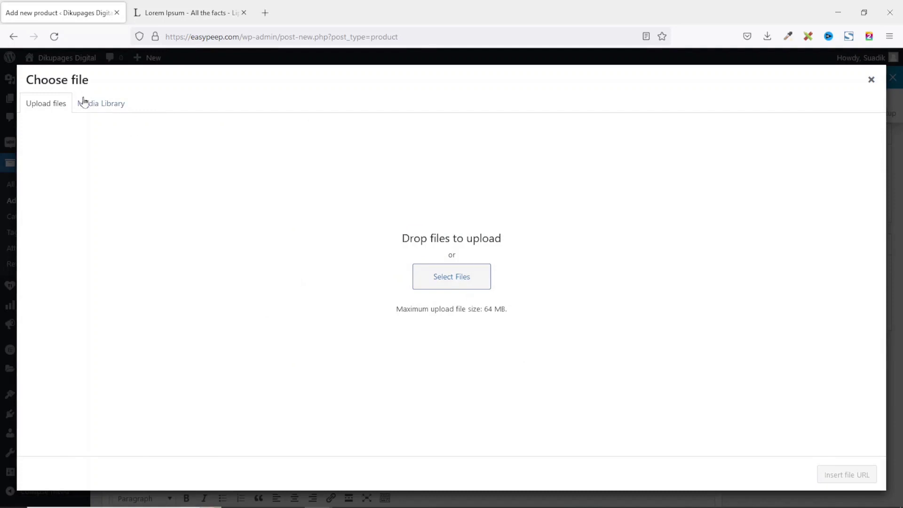
Upload the internet-marketing-made-easy PDF and insert its URL into the downloadable file entry.
click(102, 107)
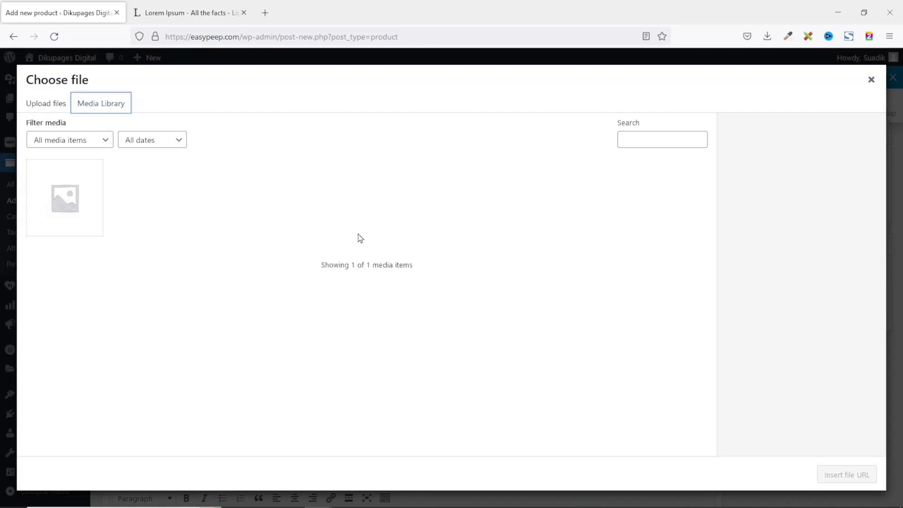
click(46, 105)
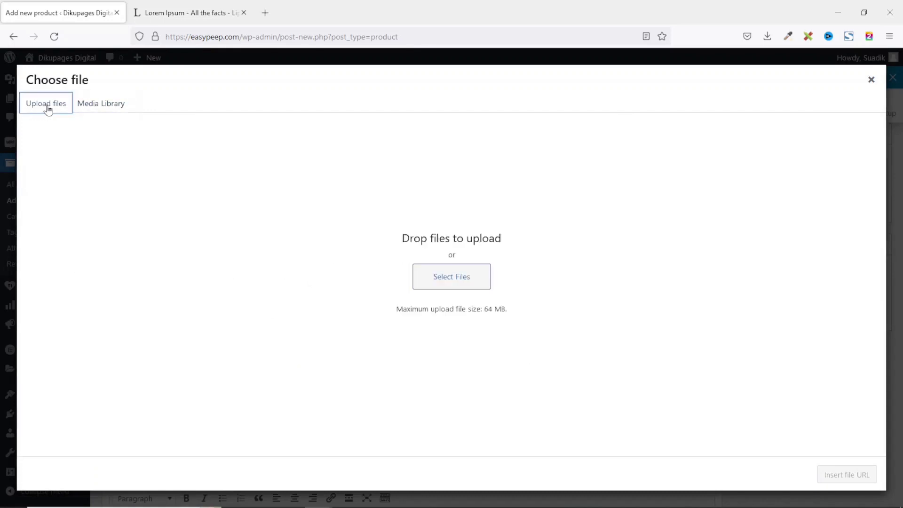
click(454, 283)
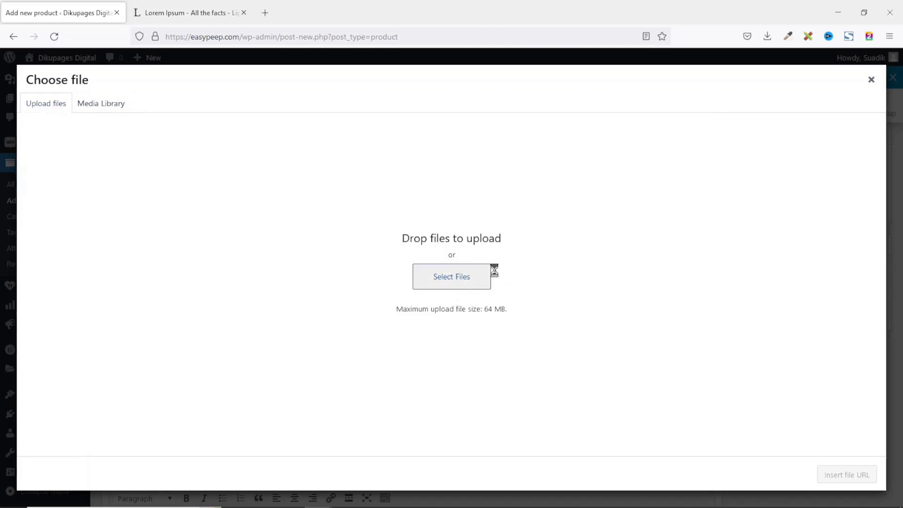
double_click(657, 269)
scroll(636, 291, down, 1)
scroll(635, 291, up, 1)
click(518, 314)
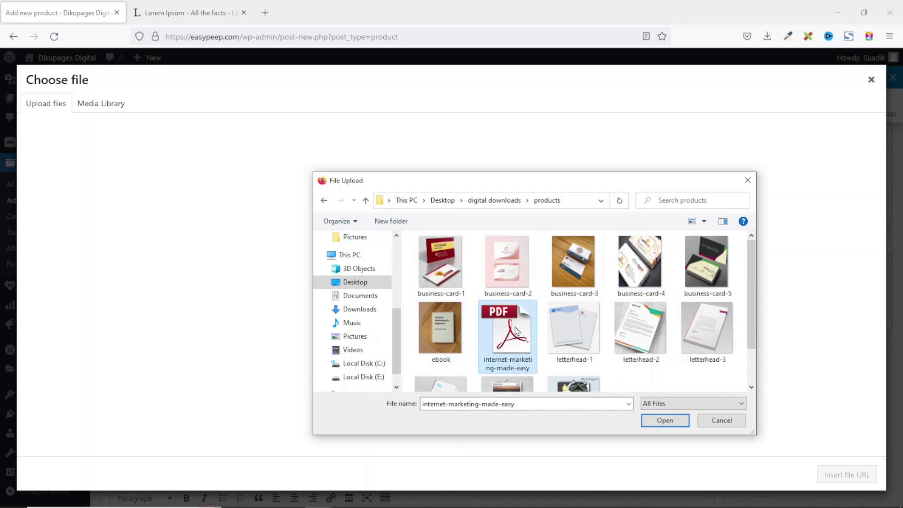
click(659, 425)
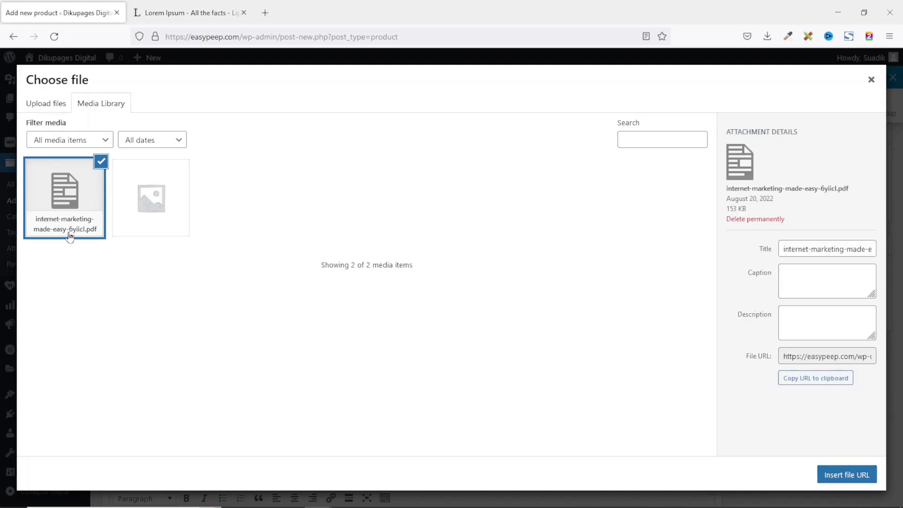
click(848, 479)
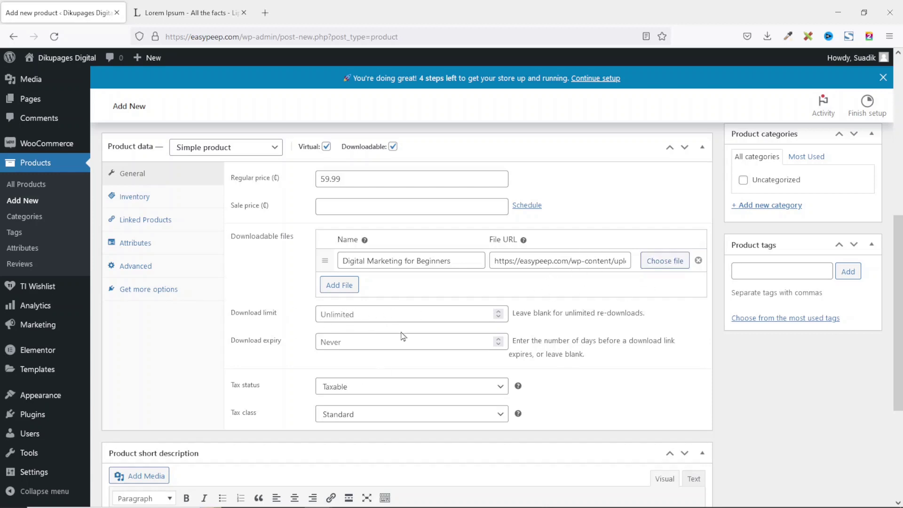
click(380, 317)
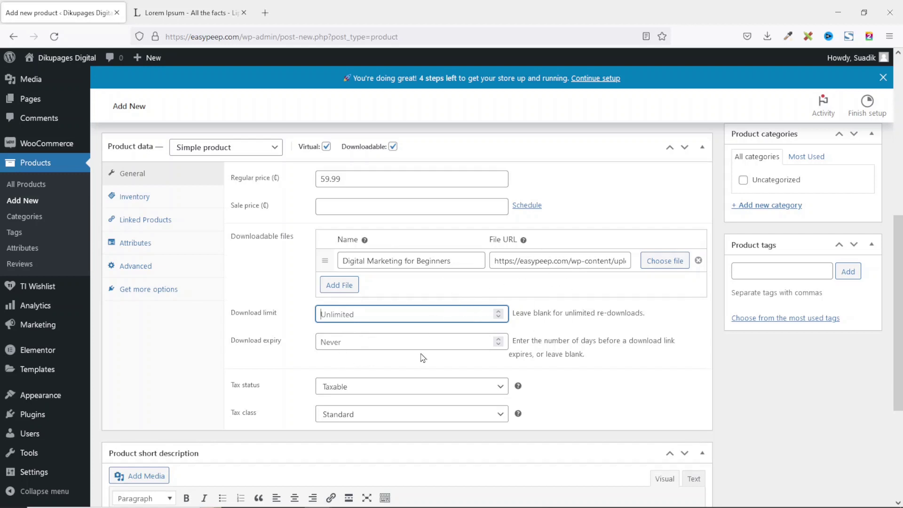
click(361, 342)
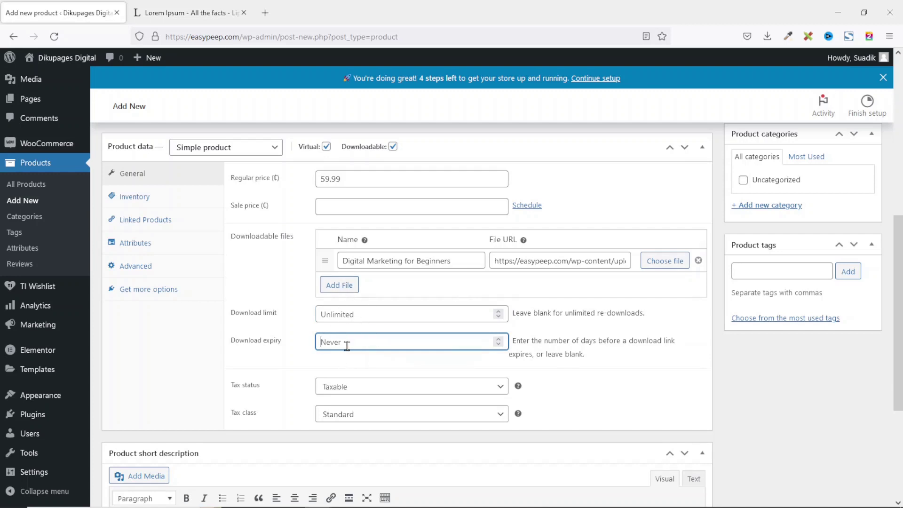
text(10)
key(BackSpace)
key(BackSpace)
Set Tax status to Taxable and Tax class to VAT.
click(357, 388)
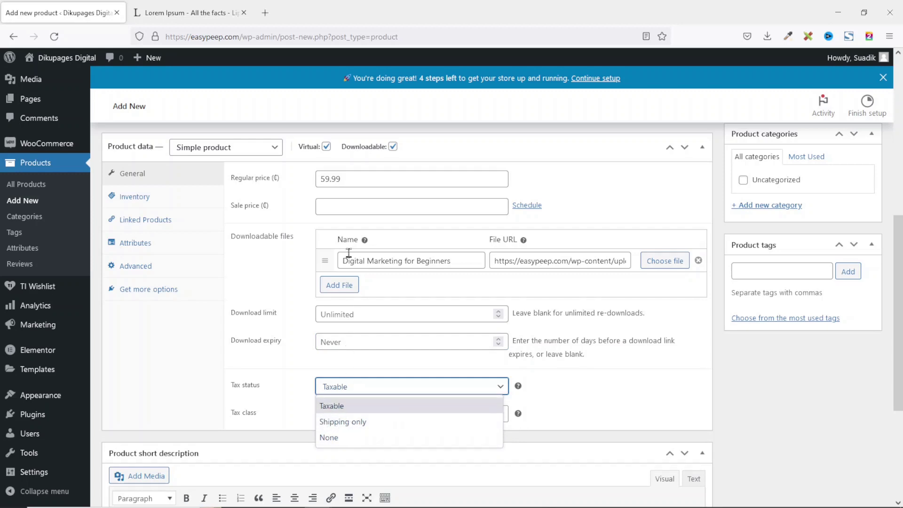
click(348, 438)
click(357, 385)
click(343, 407)
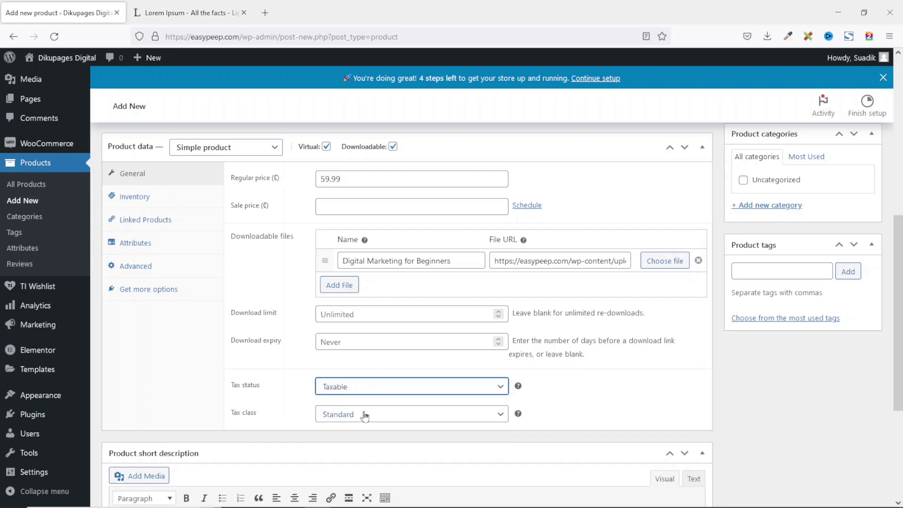
click(365, 415)
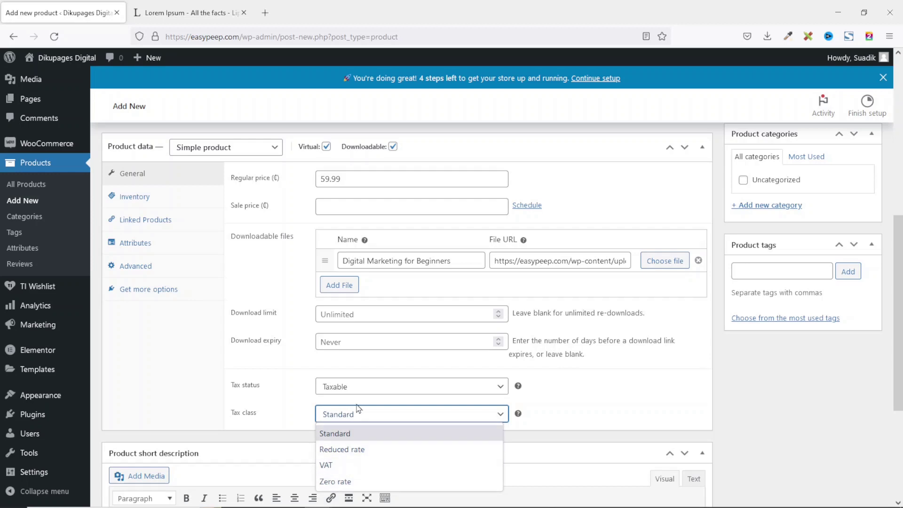
key(Down)
key(Down)
key(Return)
Select the first paragraph of the product description for copying.
scroll(349, 416, down, 1)
scroll(349, 417, down, 3)
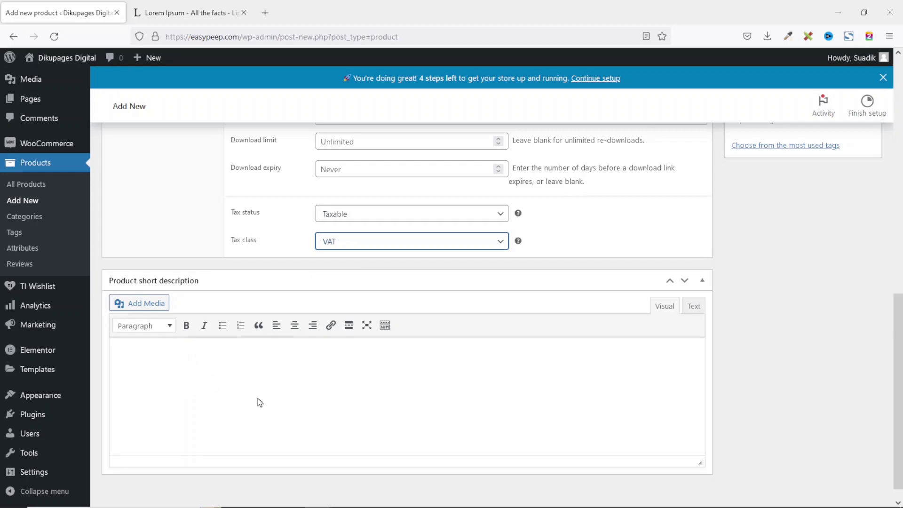
scroll(258, 402, up, 10)
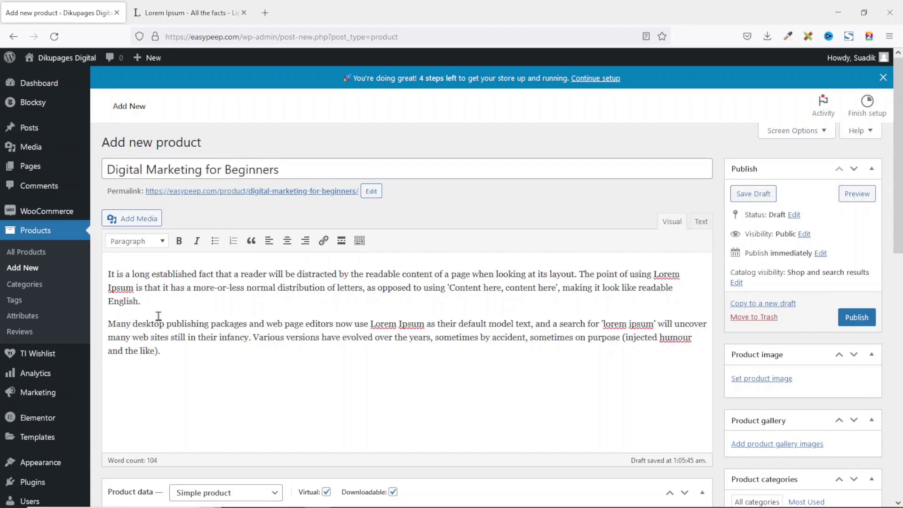
drag(147, 301, 92, 266)
key(ctrl+c)
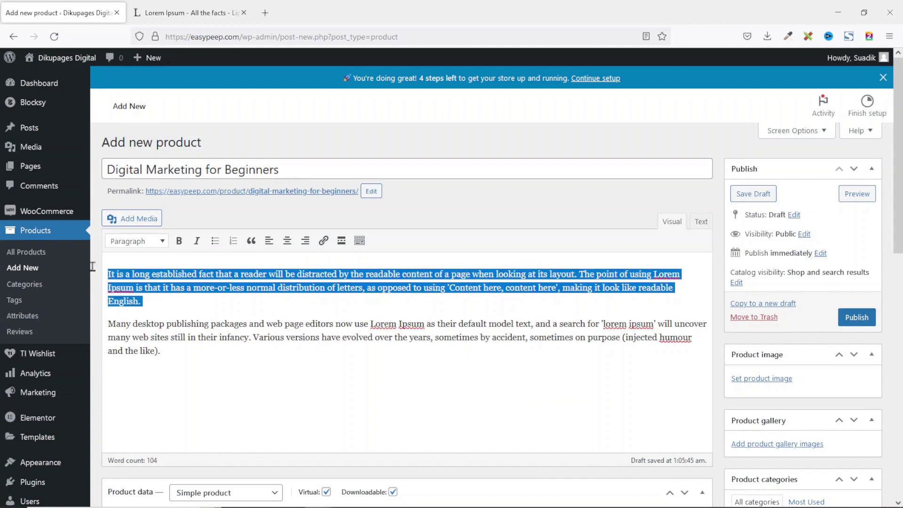
Paste the copied first description paragraph into the Product short description editor.
scroll(305, 407, down, 10)
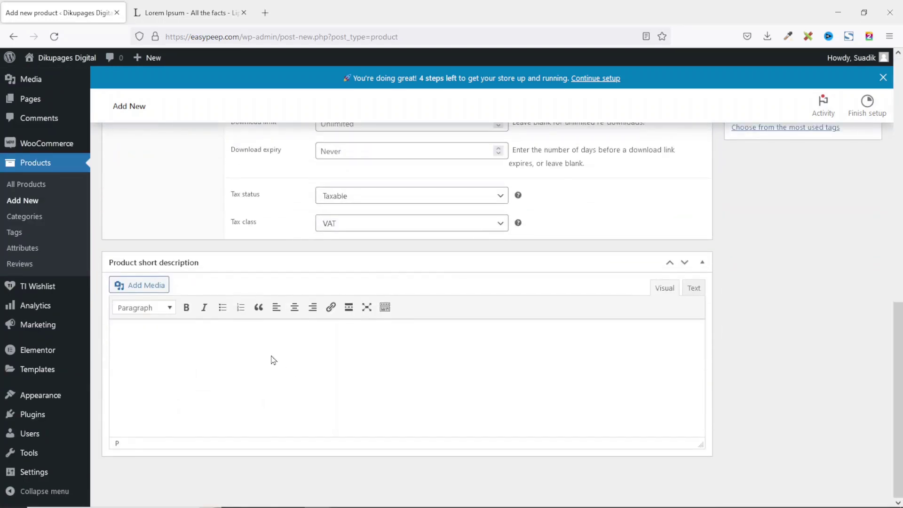
click(273, 360)
key(ctrl+v)
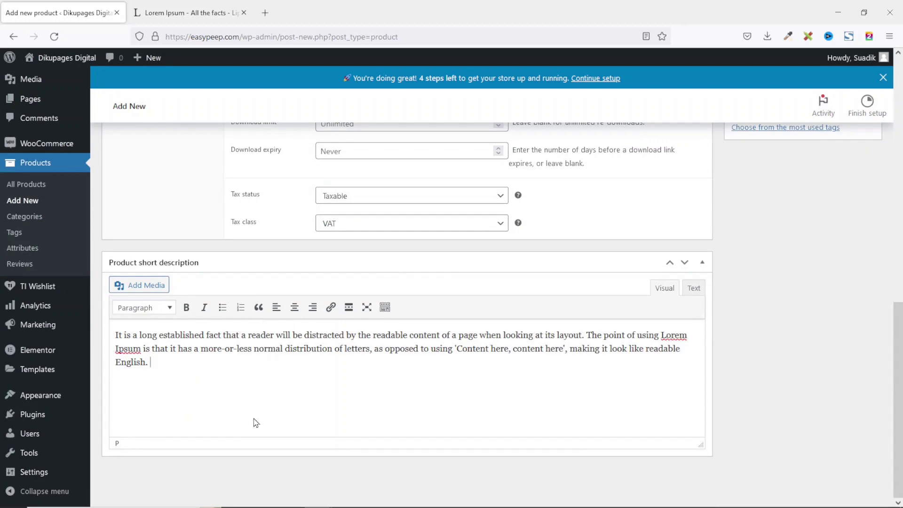
scroll(762, 470, up, 10)
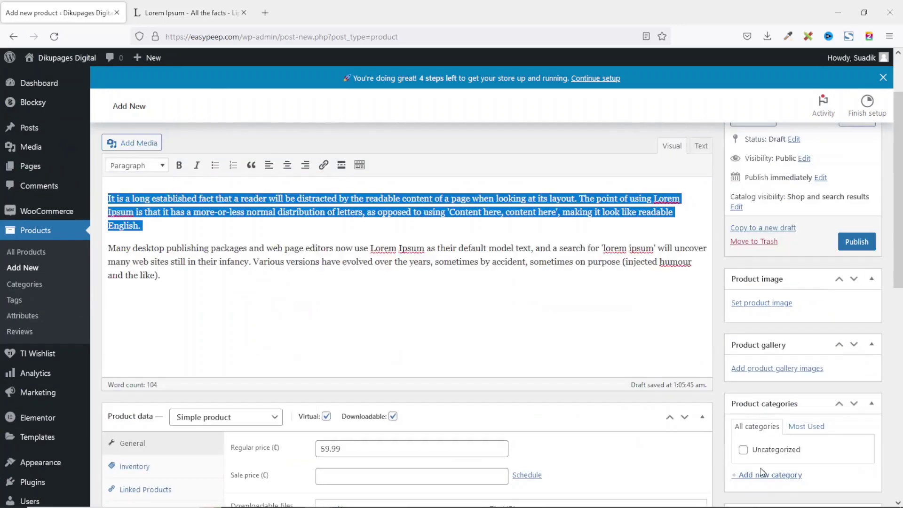
scroll(761, 467, down, 1)
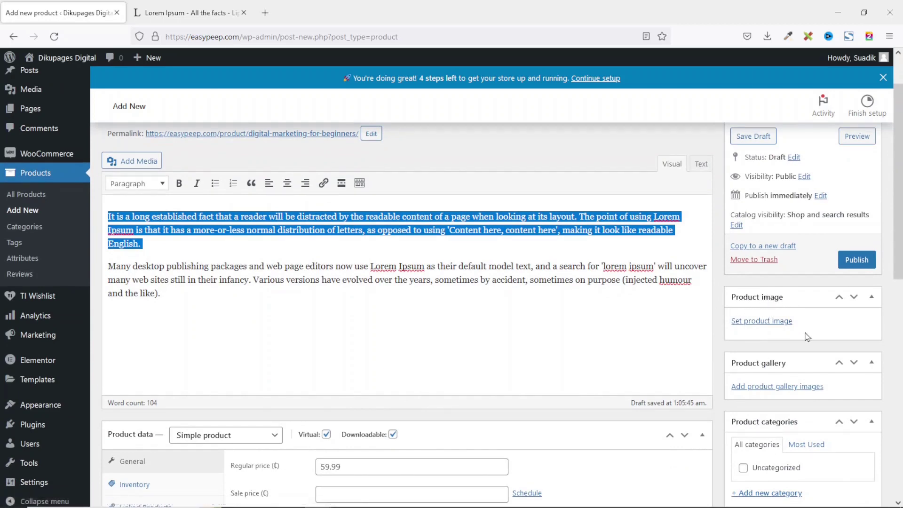
scroll(807, 336, down, 1)
scroll(798, 357, up, 1)
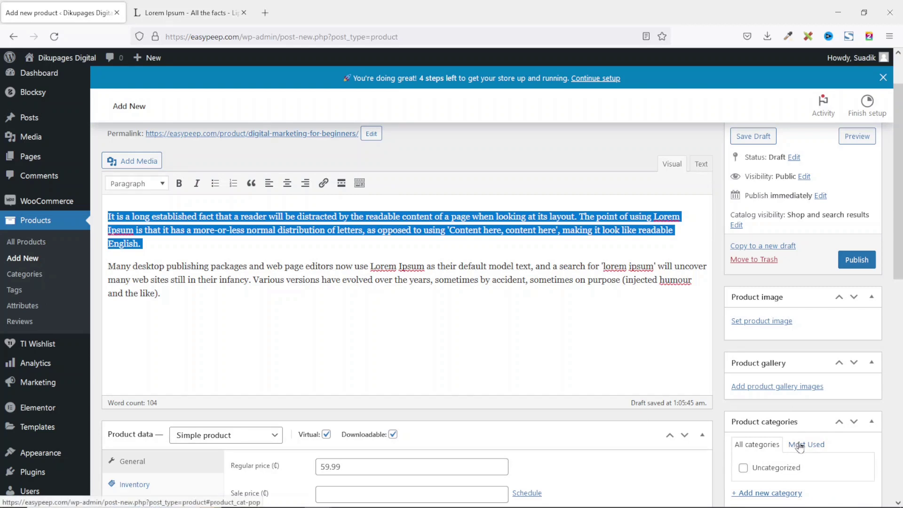
Move the Product categories and Product tags boxes above Product image and Product gallery.
click(839, 423)
click(839, 363)
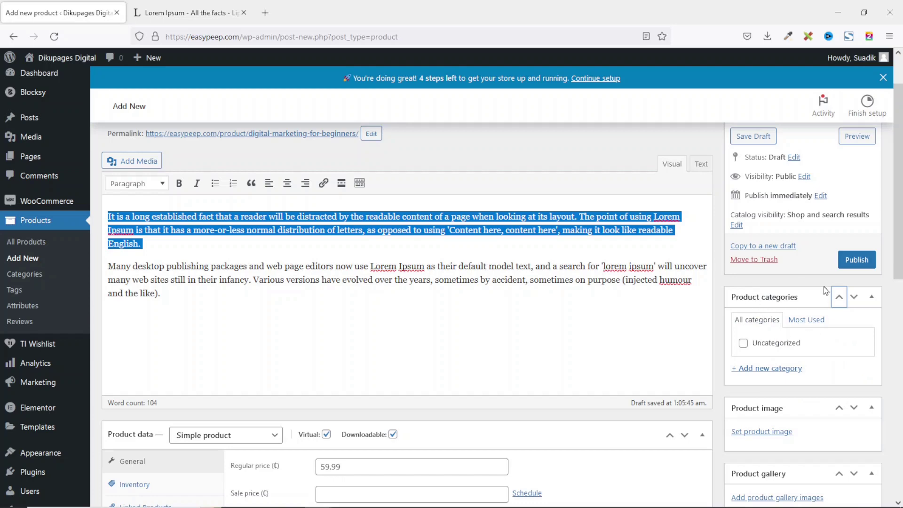
scroll(816, 329, down, 4)
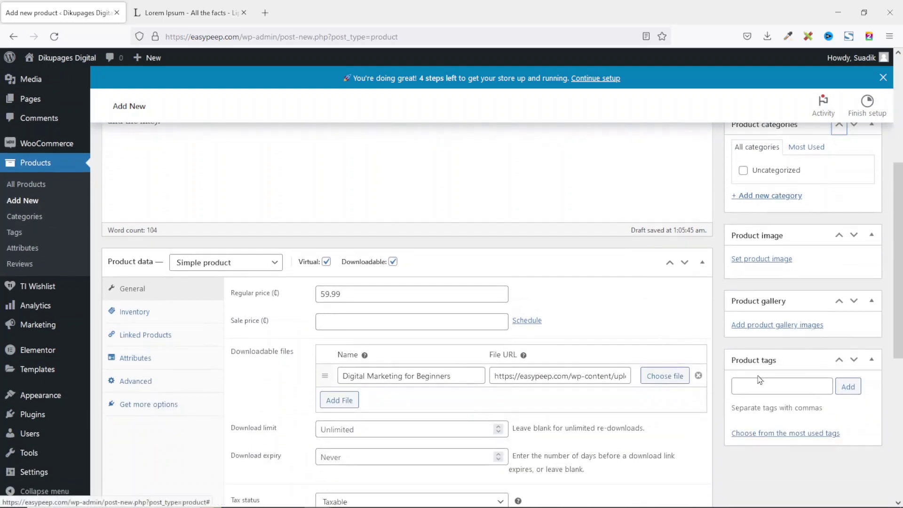
click(839, 361)
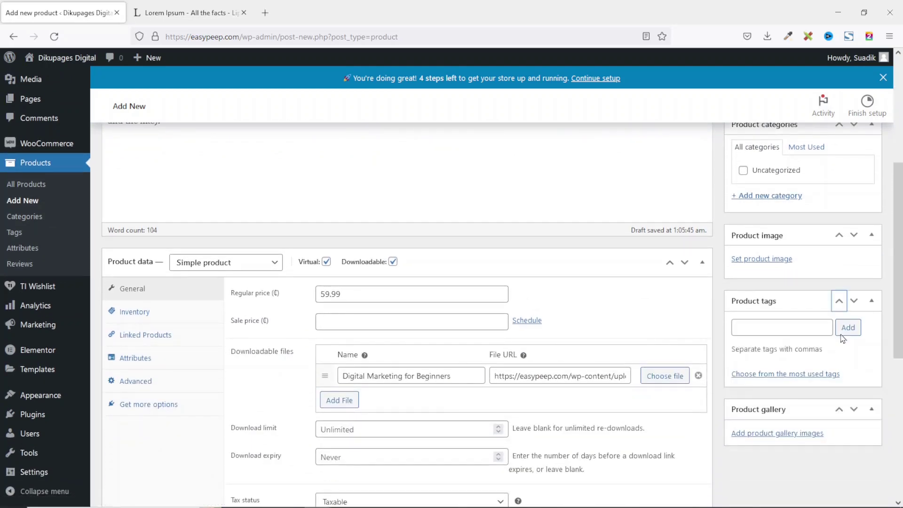
click(838, 302)
scroll(818, 273, up, 2)
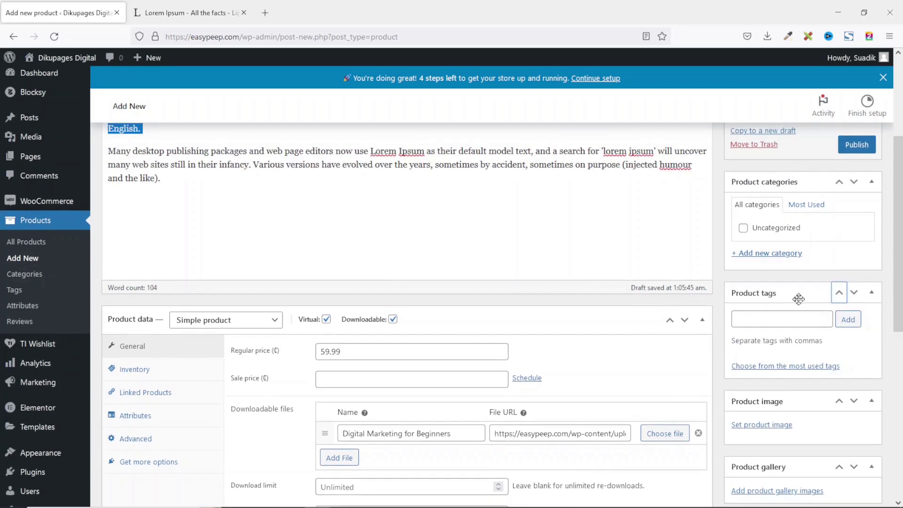
scroll(798, 298, down, 2)
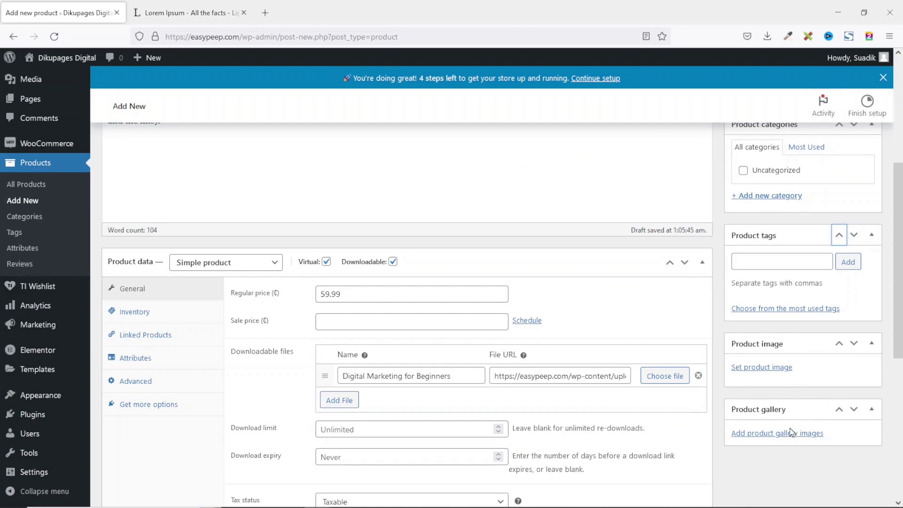
scroll(863, 403, up, 2)
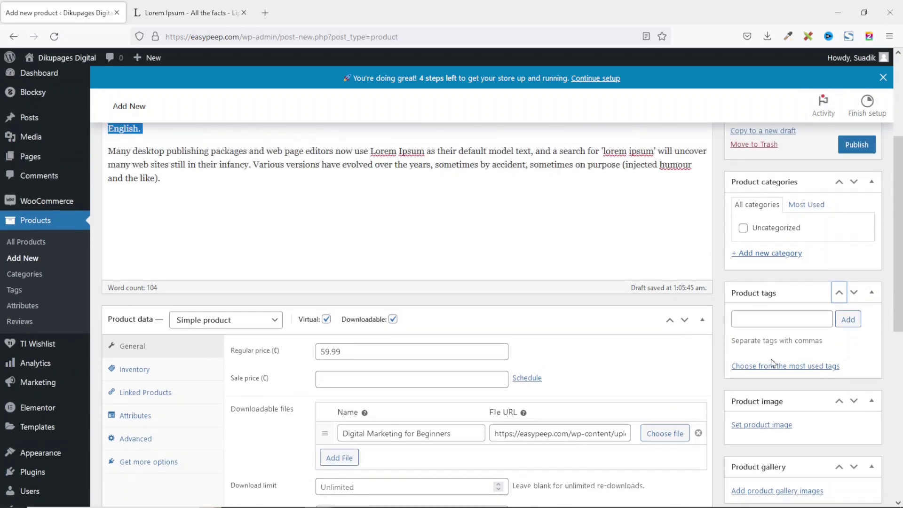
scroll(804, 363, up, 2)
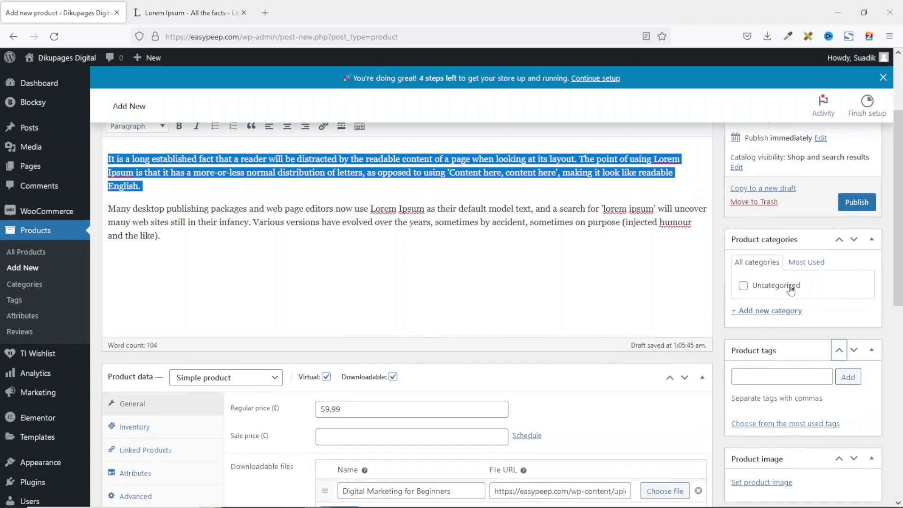
click(768, 312)
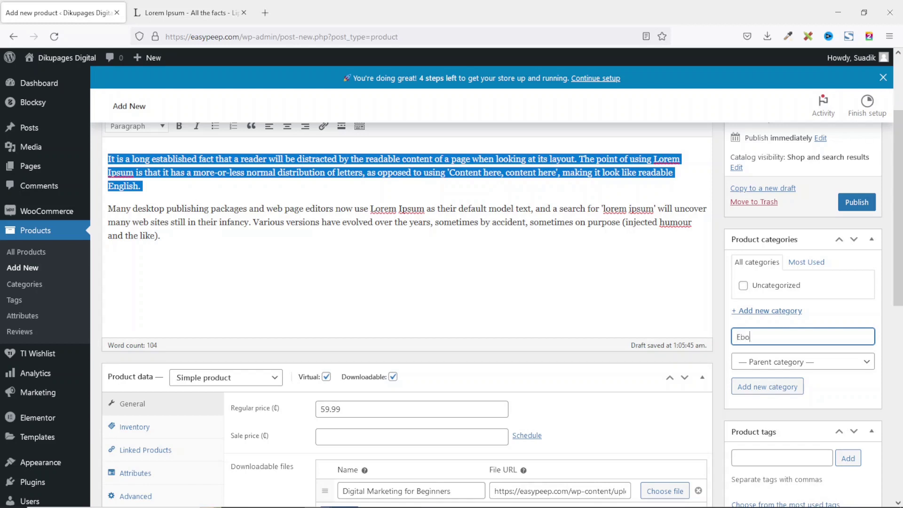
Create the 'Ebooks' product category and assign it to this product.
click(755, 392)
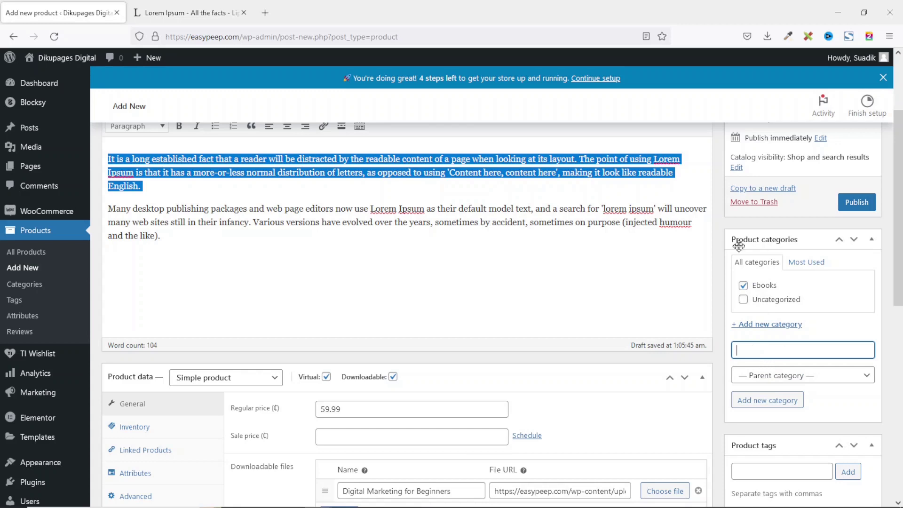
right_click(24, 284)
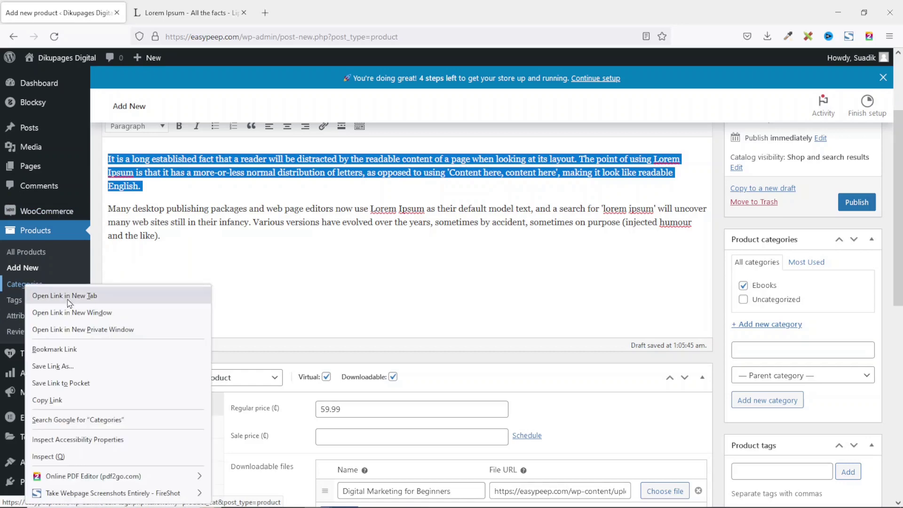
Open Products > Categories in a new tab and quick-edit the Uncategorized category.
click(73, 296)
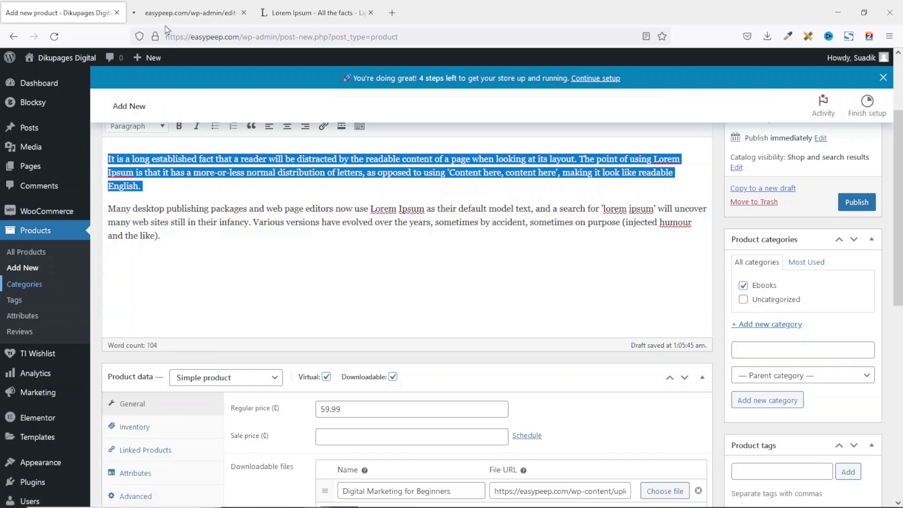
click(171, 18)
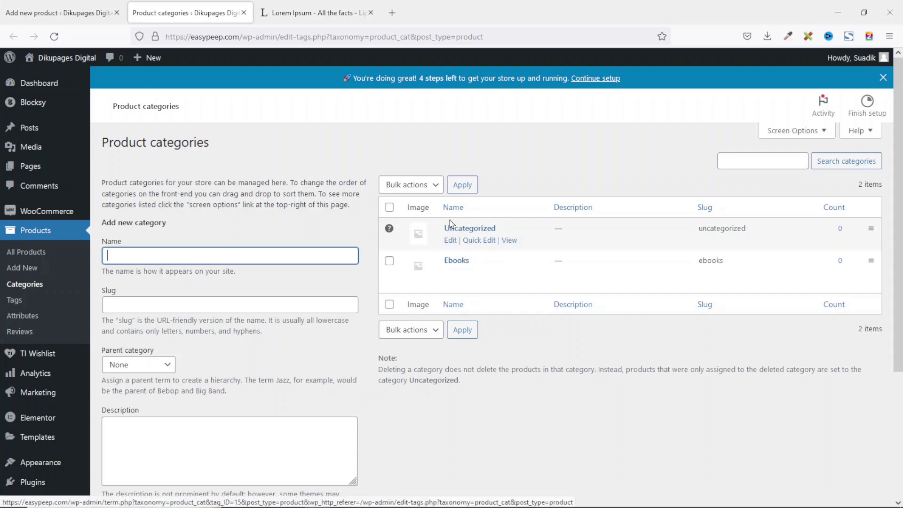
click(479, 240)
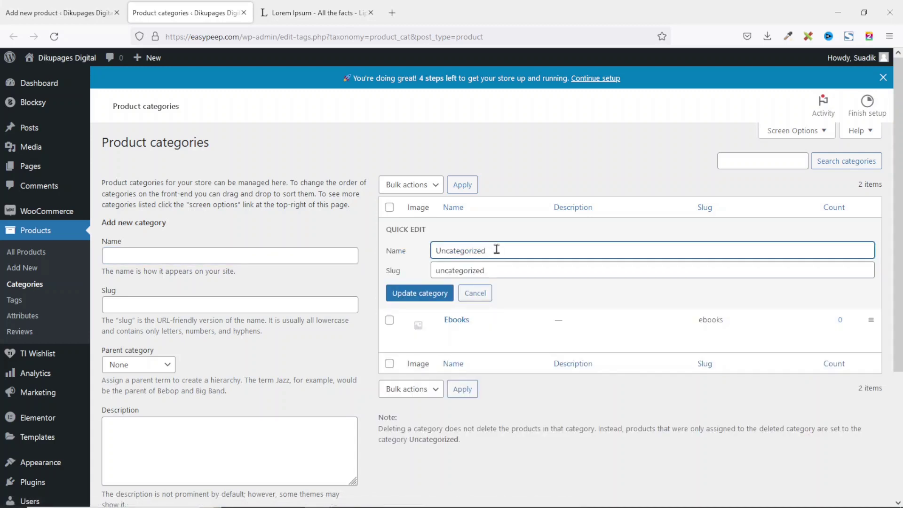
Rename the Uncategorized category to Templates, clearing its slug so it becomes templates.
drag(500, 249, 329, 252)
key(BackSpace)
key(Tab)
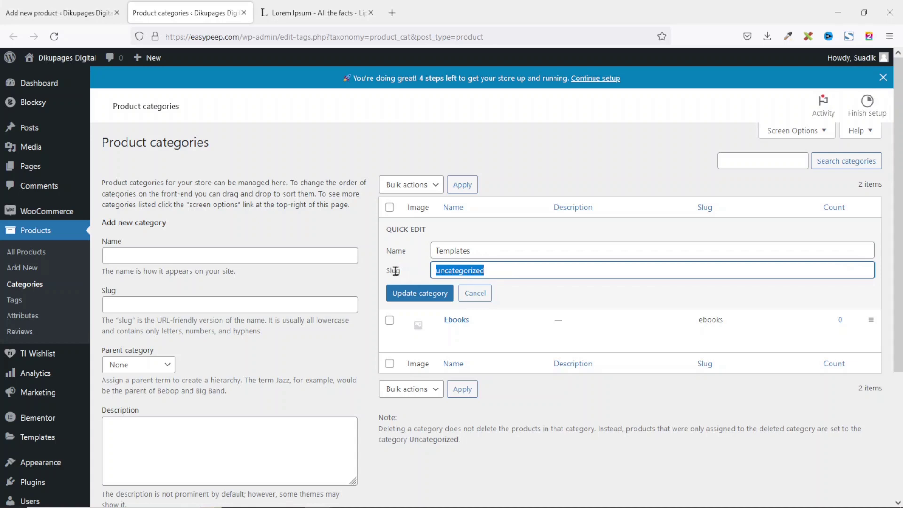
key(BackSpace)
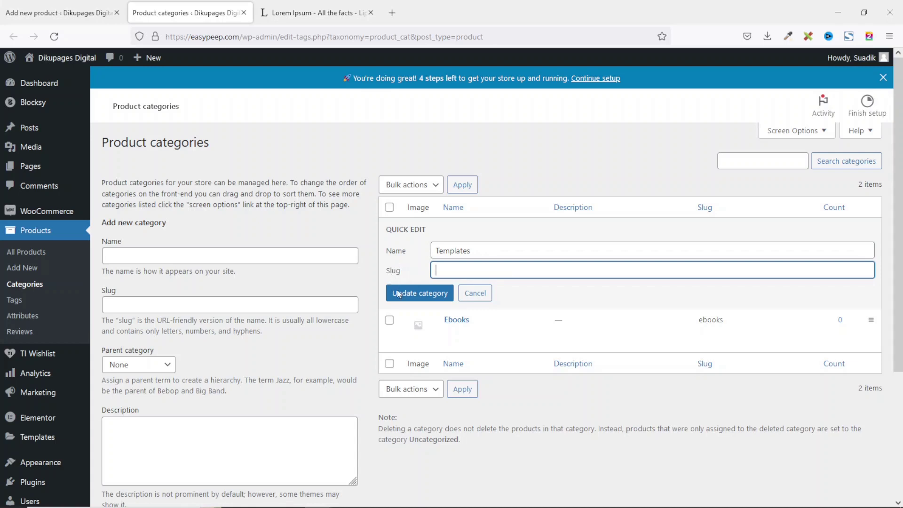
click(413, 294)
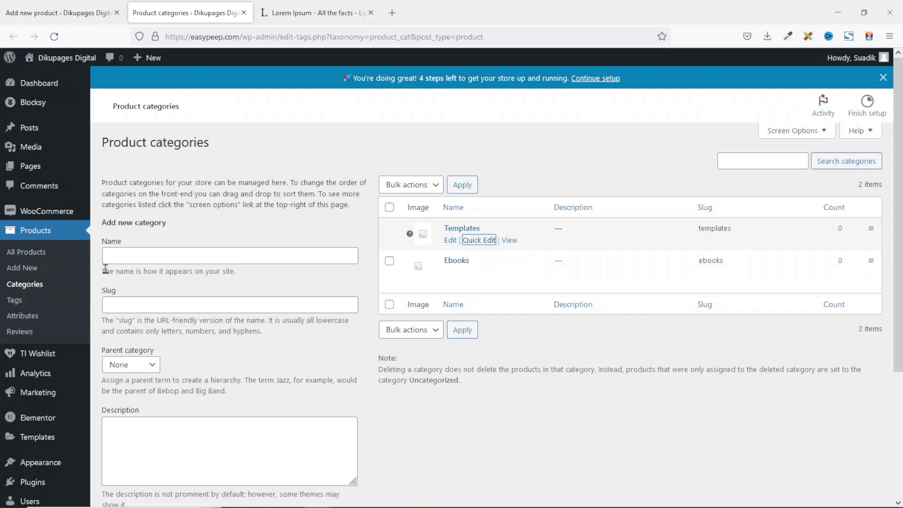
click(130, 253)
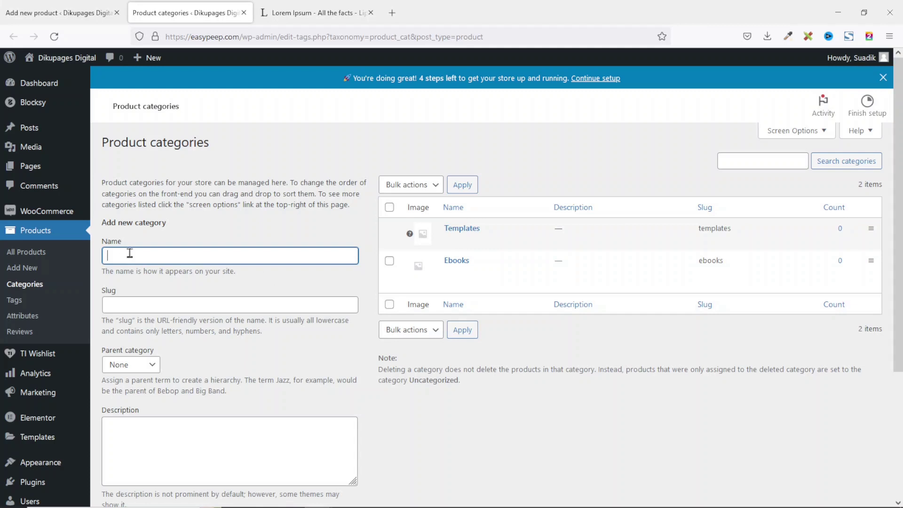
Create a Music product category with Parent category set to None.
text(Music)
scroll(232, 353, down, 3)
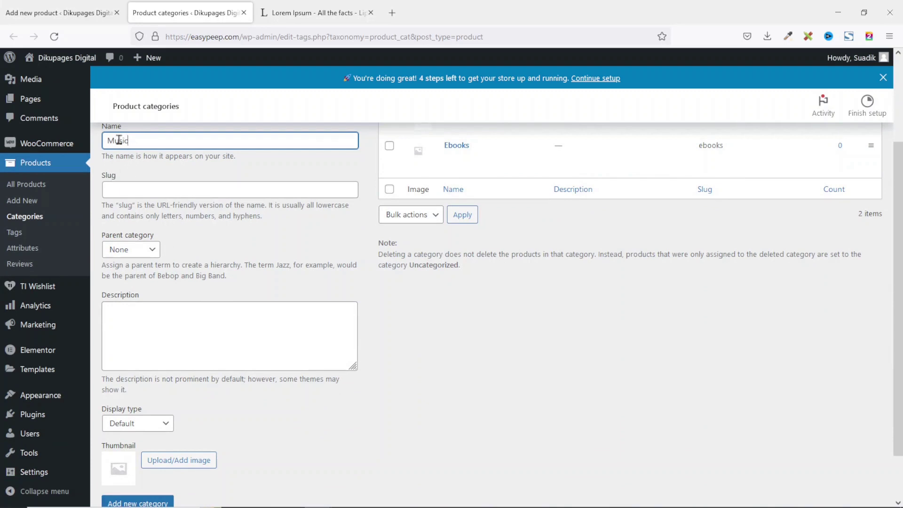
scroll(526, 182, up, 3)
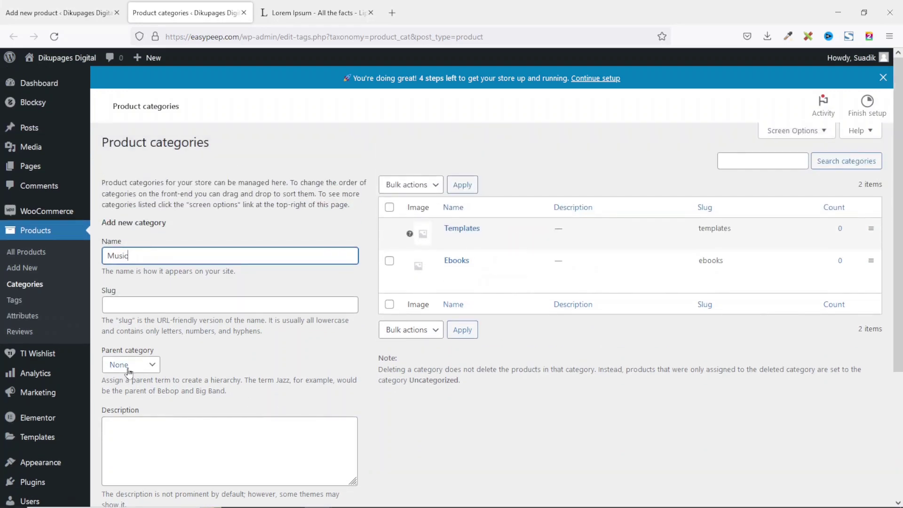
click(129, 370)
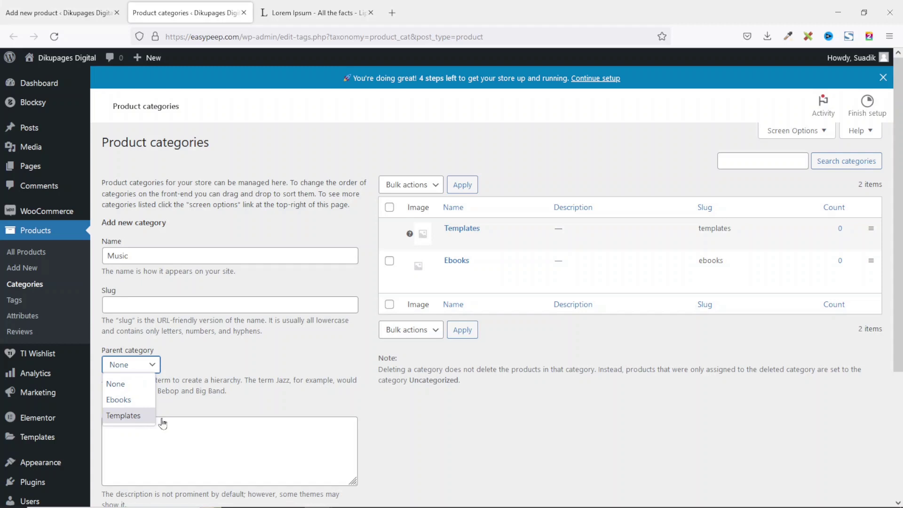
click(151, 256)
drag(150, 256, 93, 257)
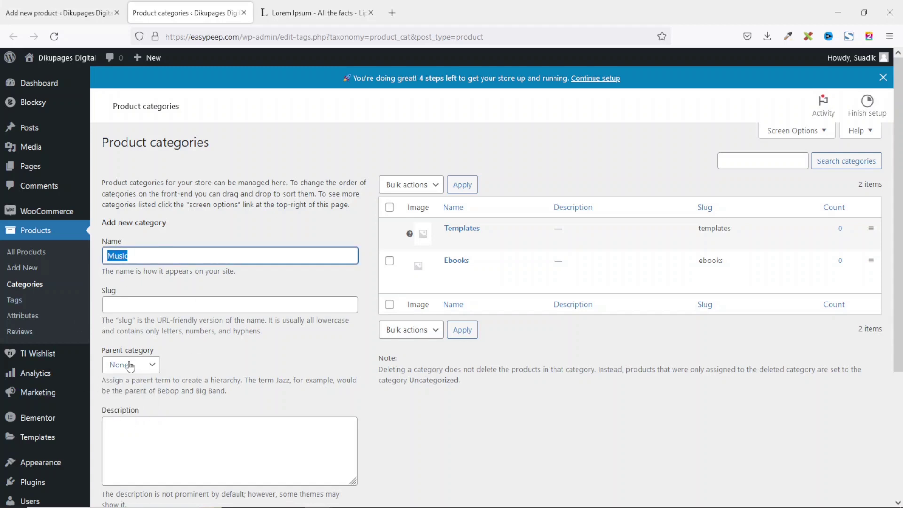
scroll(136, 372, down, 3)
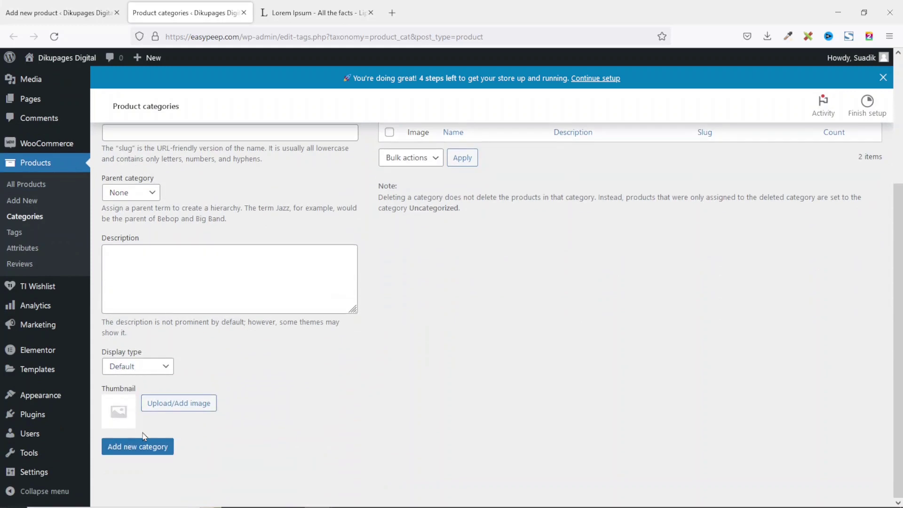
click(146, 447)
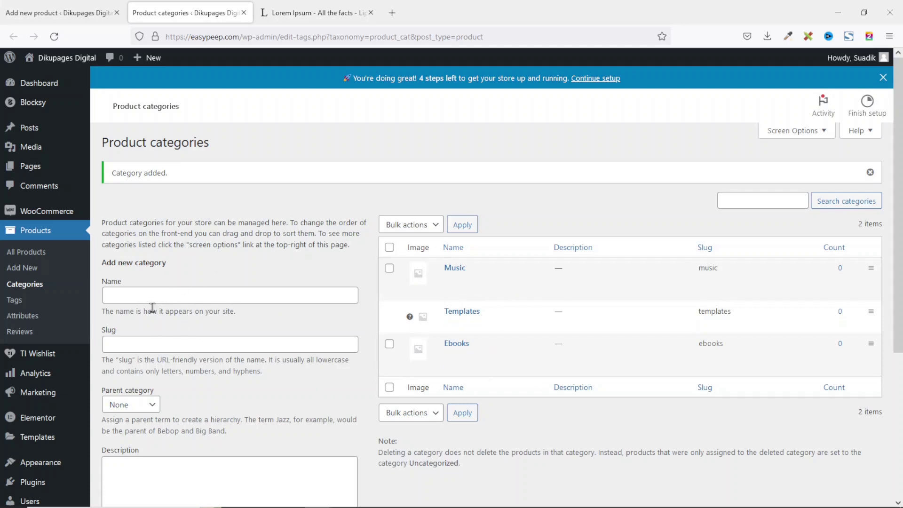
click(145, 295)
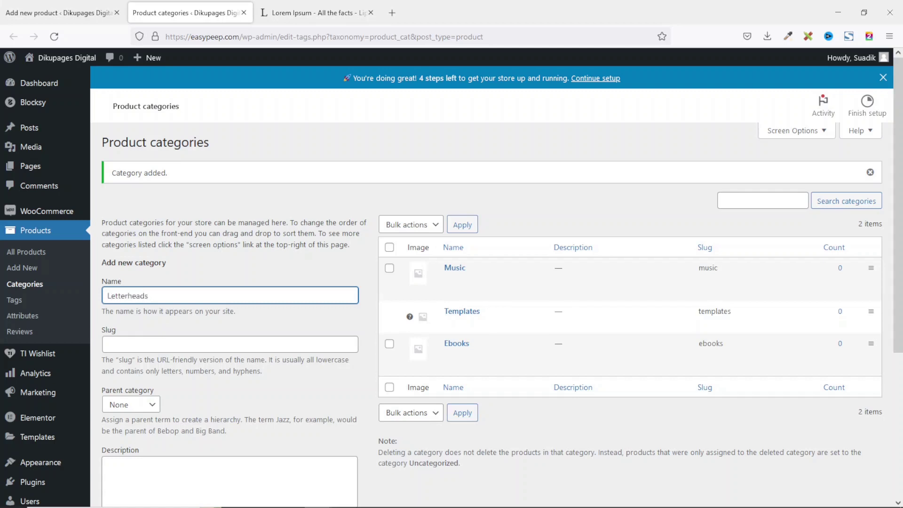
Add Letterheads as a subcategory of Templates, then close the categories and Lorem Ipsum tabs.
scroll(174, 216, down, 2)
click(134, 290)
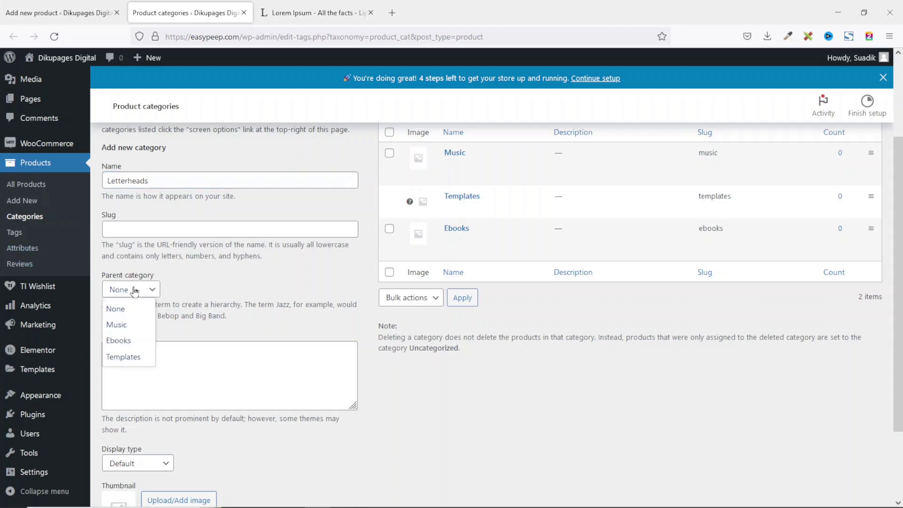
click(123, 358)
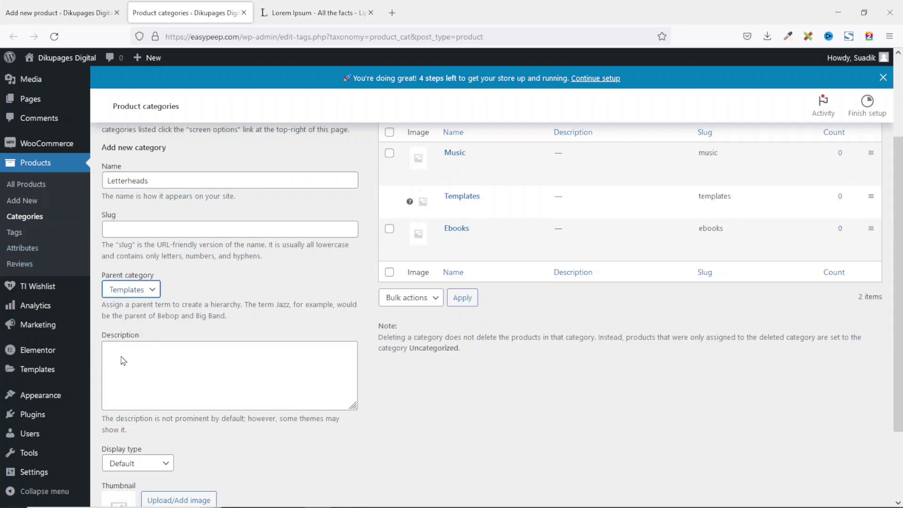
scroll(123, 360, down, 2)
click(140, 449)
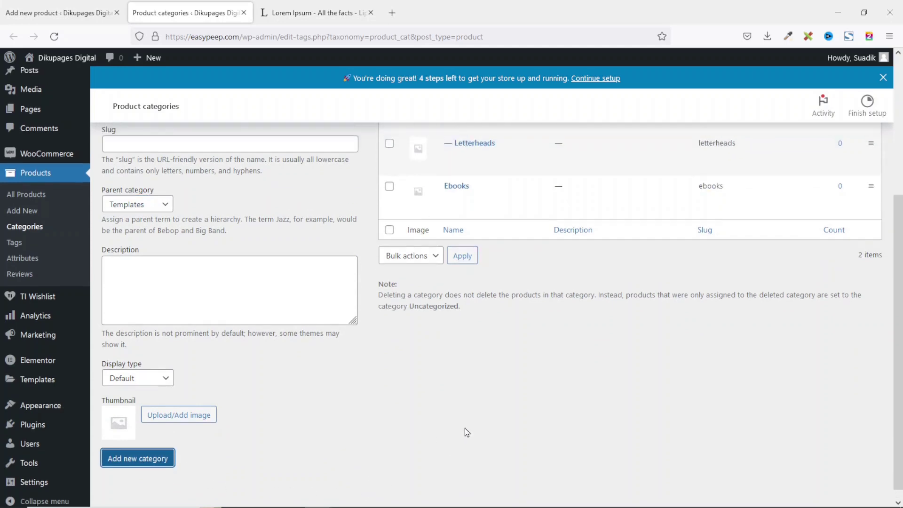
scroll(465, 430, up, 3)
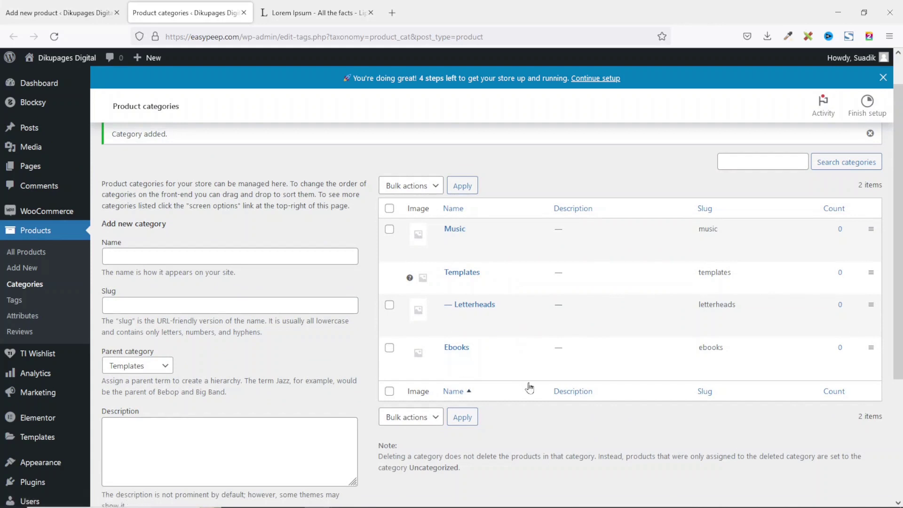
click(243, 13)
click(243, 13)
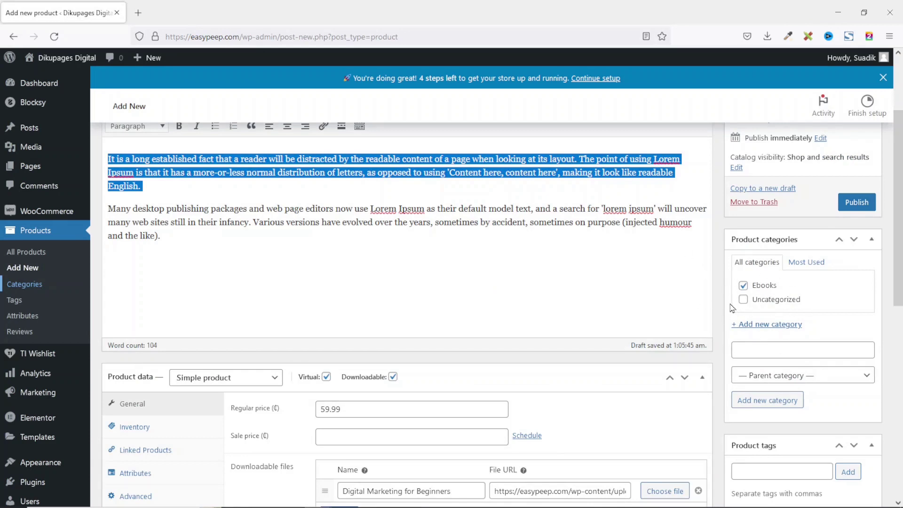
Publish the Digital Marketing for Beginners product with only Ebooks ticked.
click(856, 204)
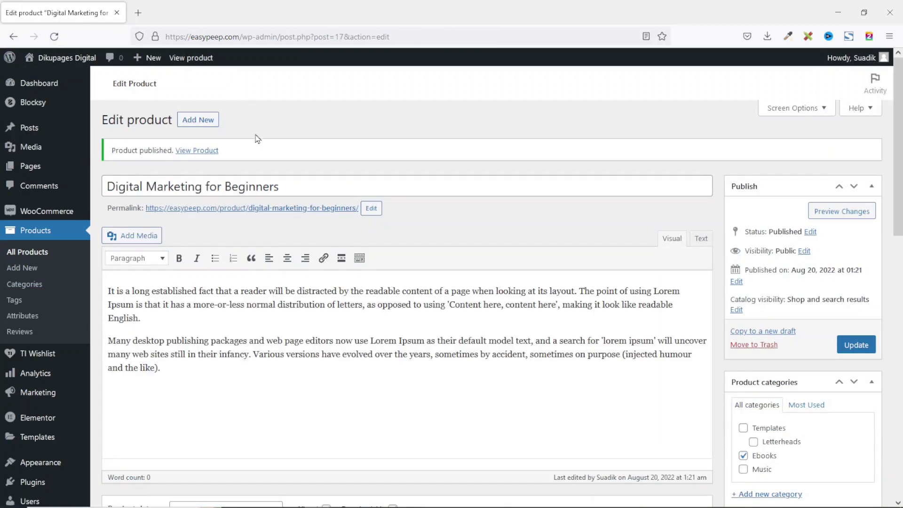
scroll(806, 363, down, 1)
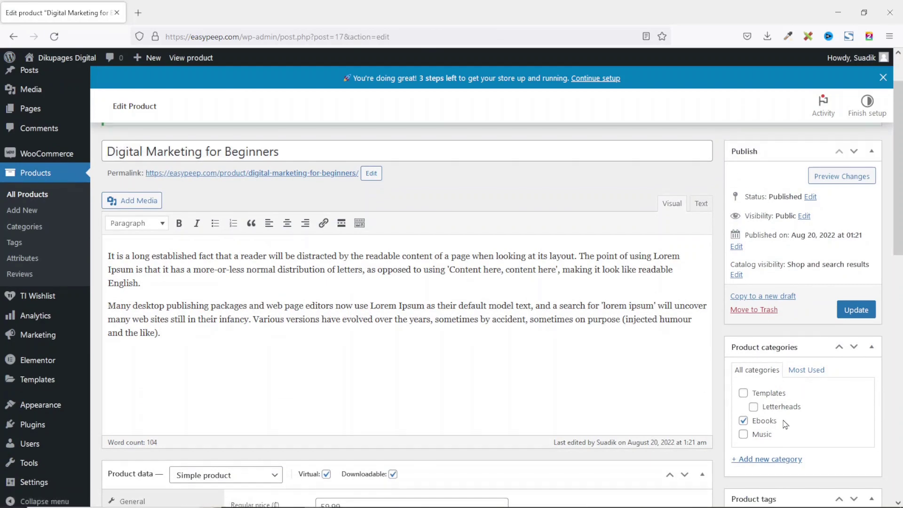
scroll(785, 423, down, 2)
scroll(799, 318, up, 1)
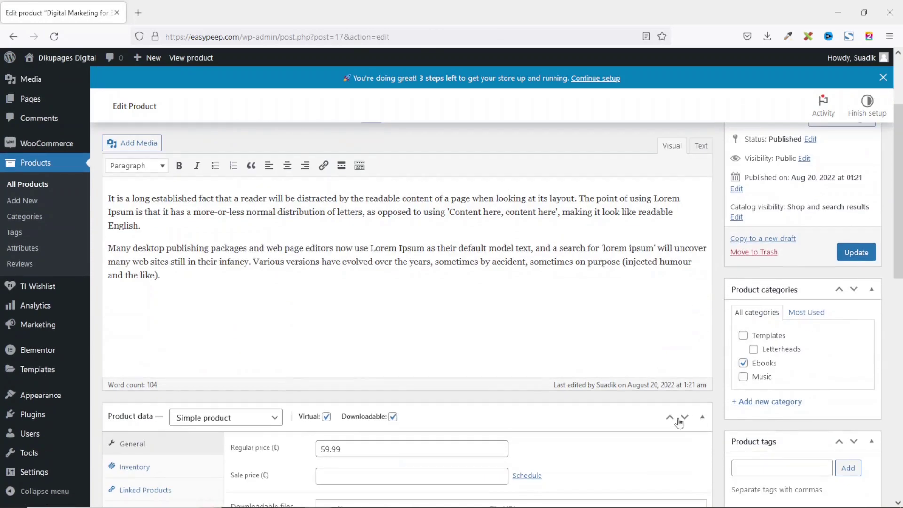
scroll(678, 422, up, 2)
scroll(645, 376, down, 2)
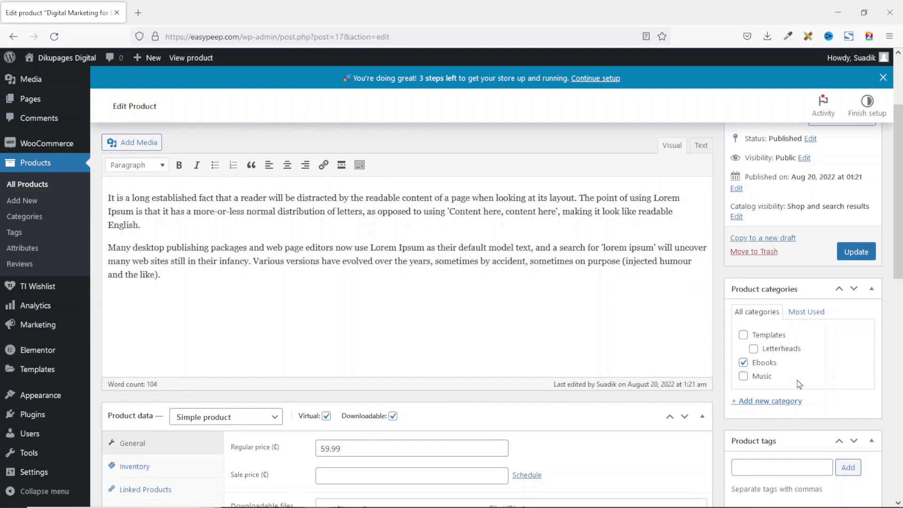
scroll(799, 385, down, 2)
click(768, 354)
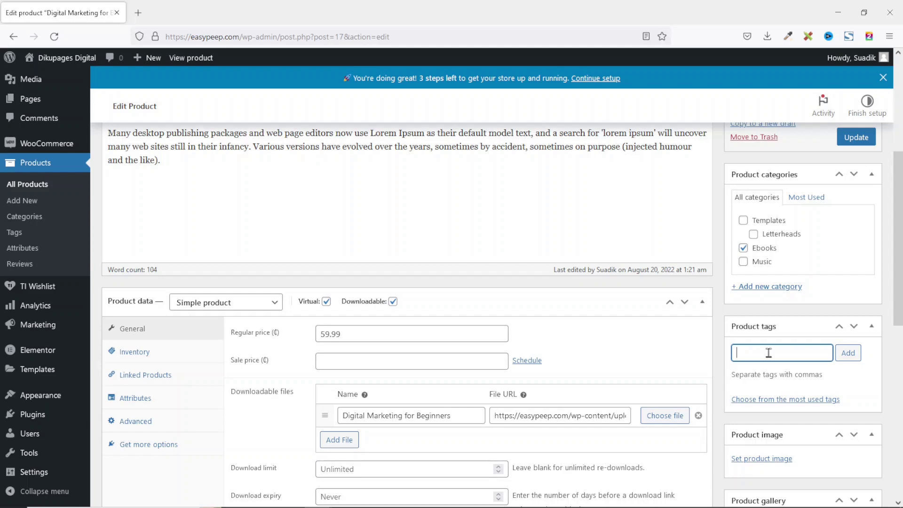
Add the product tags 'ebook' and 'digital marketing', correcting typos along the way.
text(boo)
key(BackSpace)
key(BackSpace)
text(ebook)
key(Return)
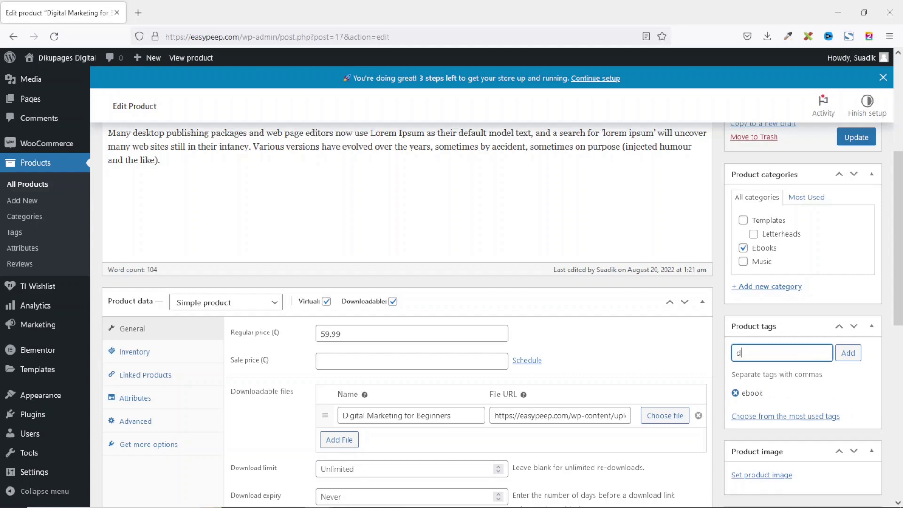
text(digital markeit)
key(BackSpace)
key(BackSpace)
text(ting)
key(Return)
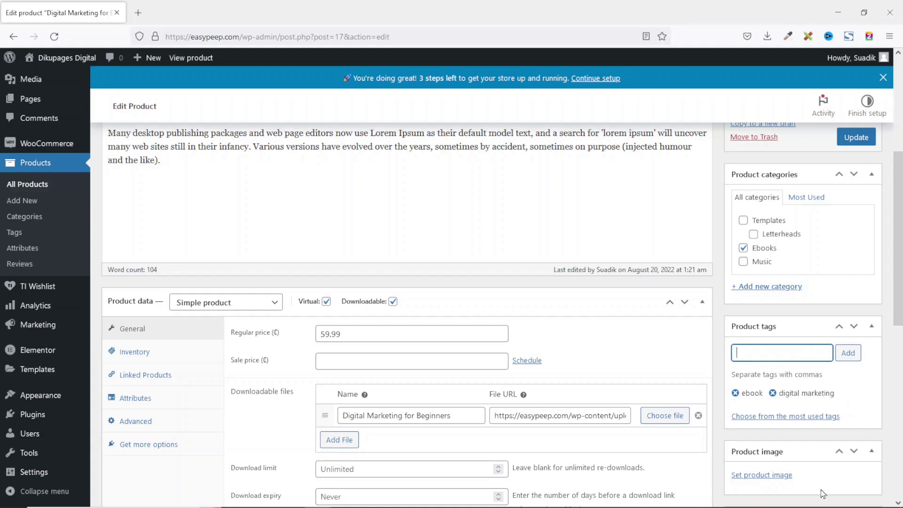
scroll(771, 311, up, 1)
scroll(771, 329, down, 3)
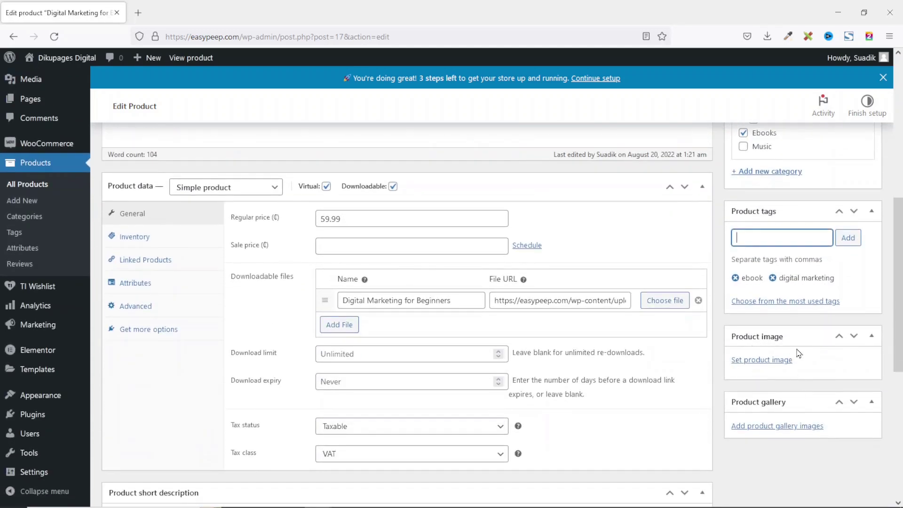
Upload the ebook cover image file for the product image.
click(756, 361)
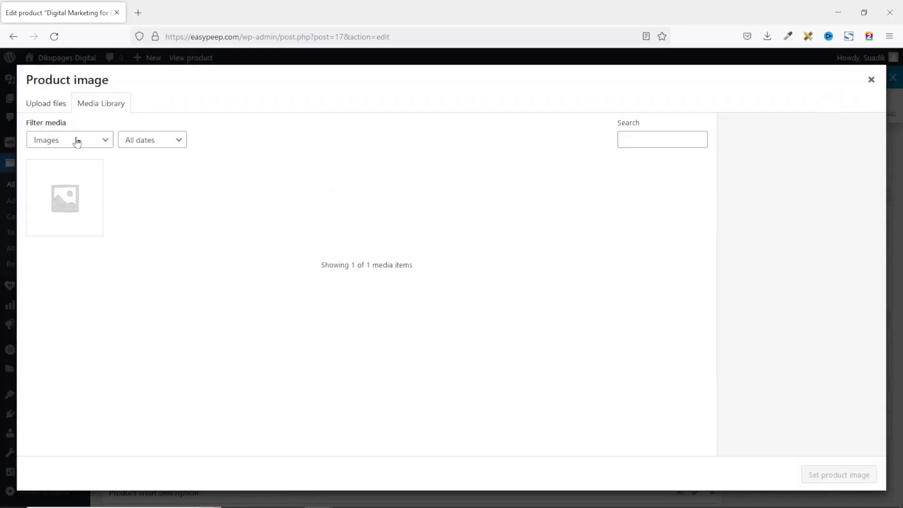
click(47, 108)
click(465, 279)
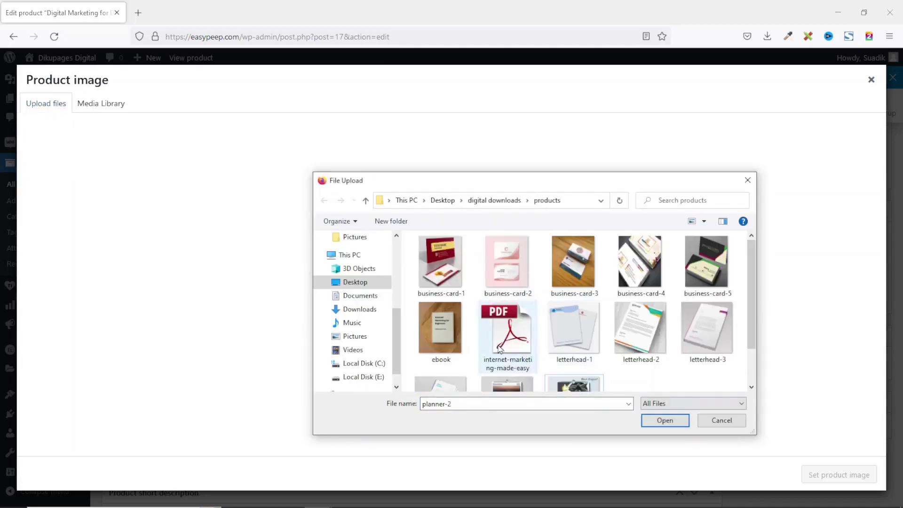
click(437, 325)
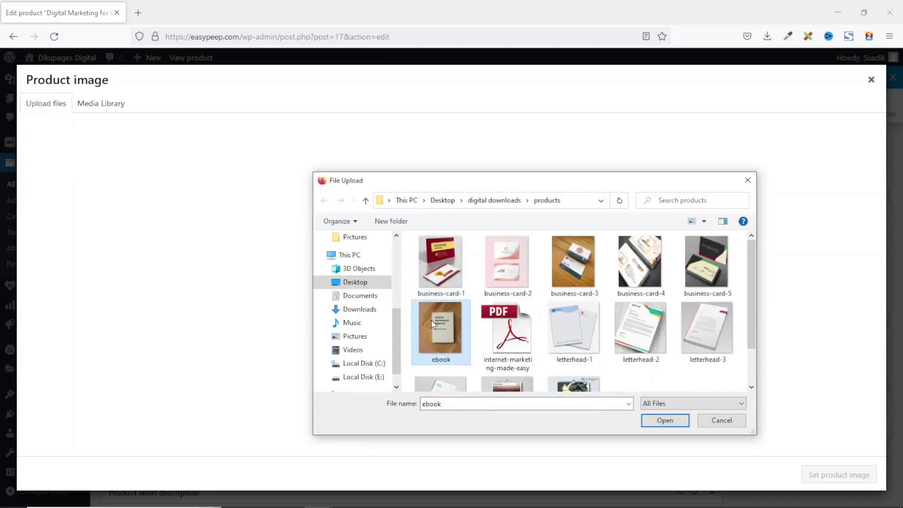
click(664, 424)
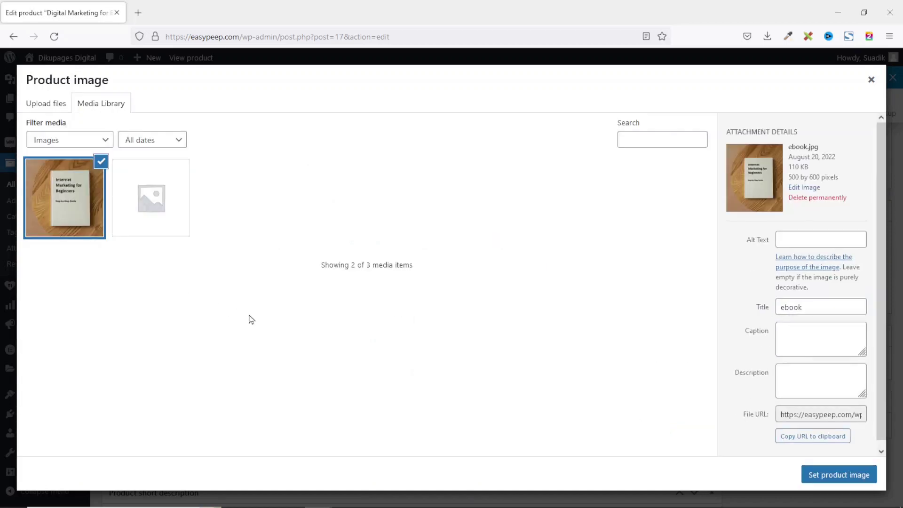
Give the cover alt text and title 'Digital Marketing for Beginners' and set it as product image.
click(801, 239)
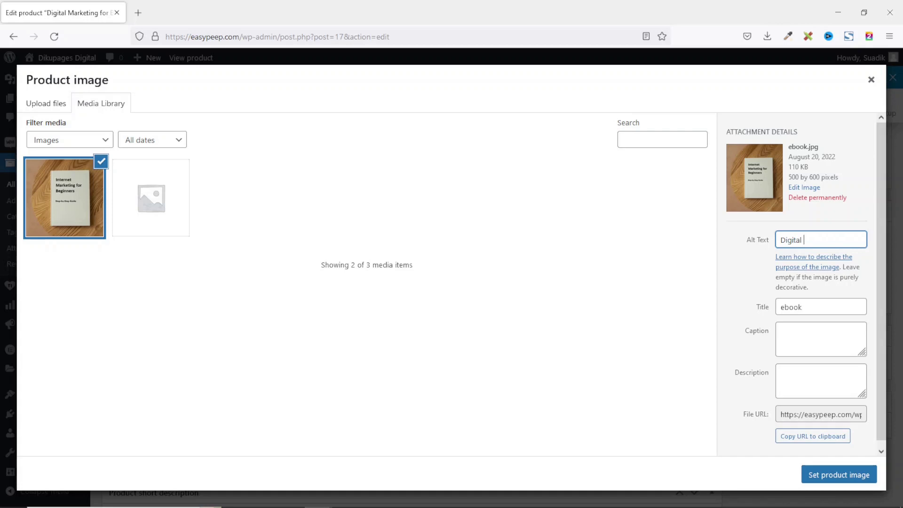
text(Beginners)
key(ctrl+a)
key(ctrl+c)
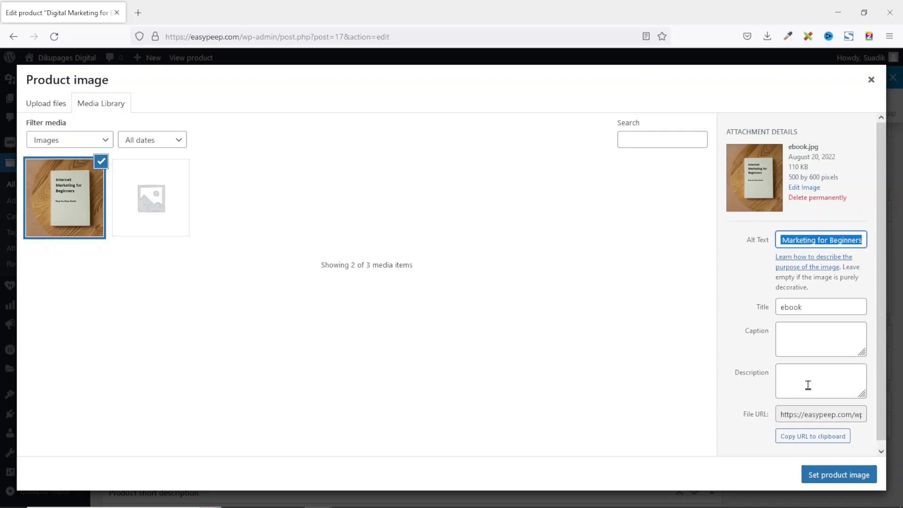
double_click(817, 307)
key(ctrl+v)
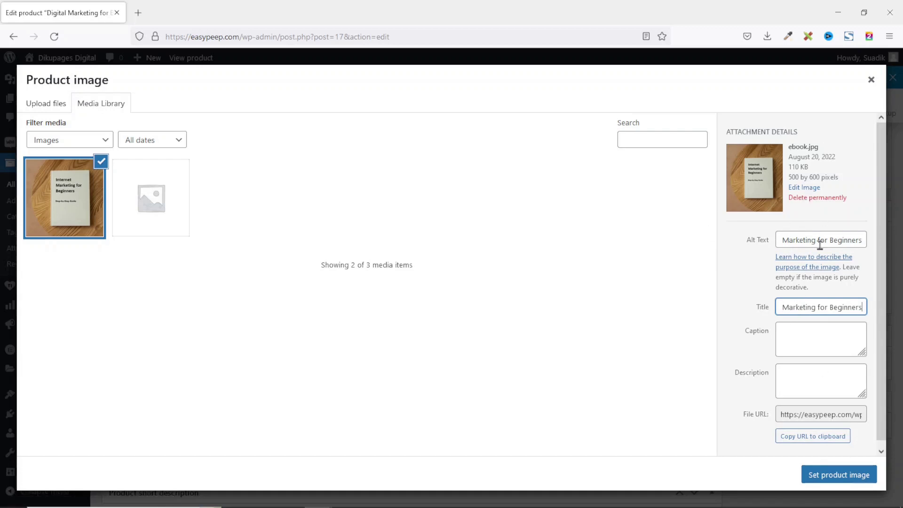
click(824, 477)
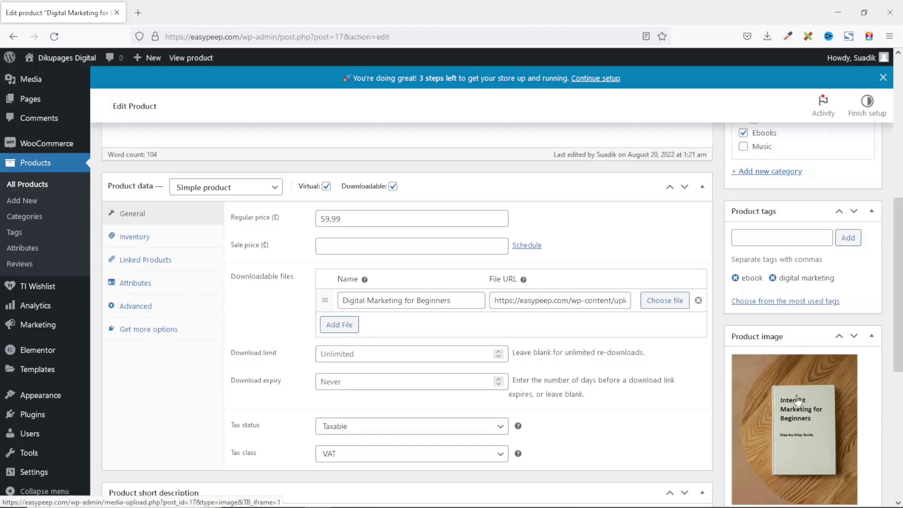
Update the product to save the new cover image.
scroll(775, 427, down, 4)
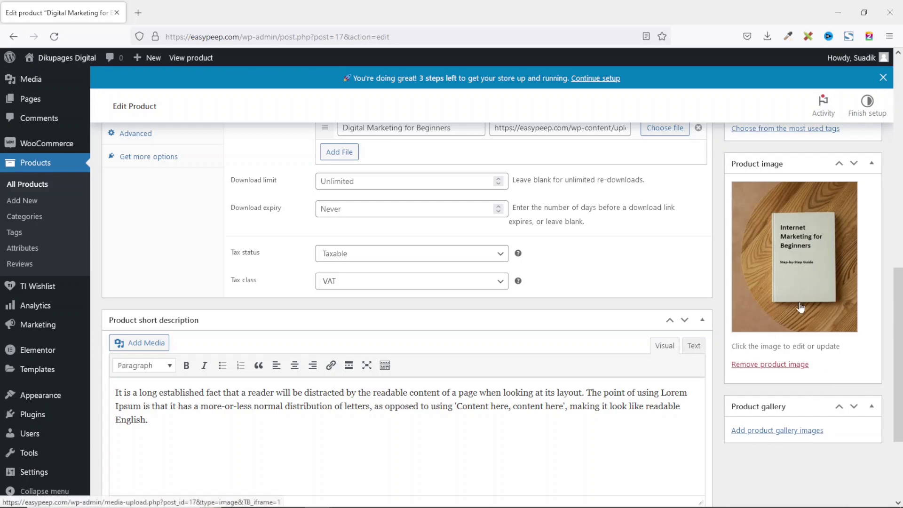
scroll(802, 300, up, 10)
click(860, 255)
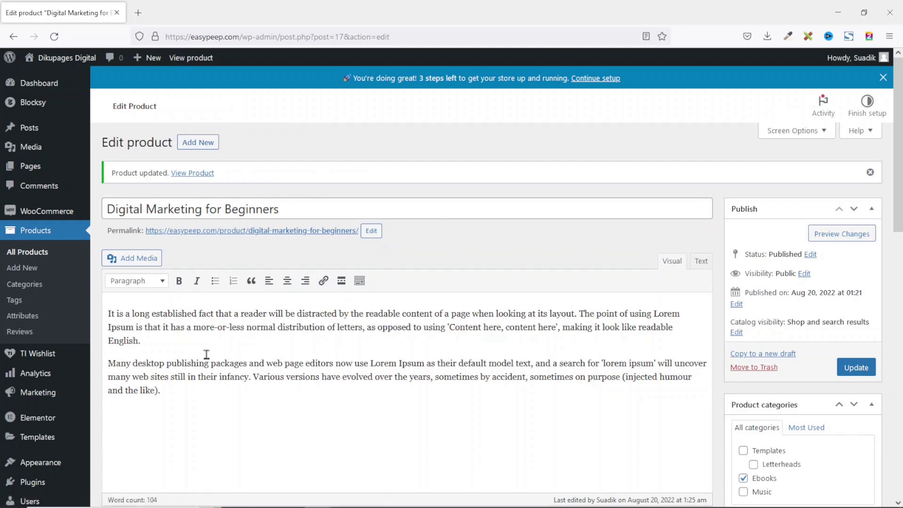
Open the product's storefront page in a new tab.
right_click(198, 175)
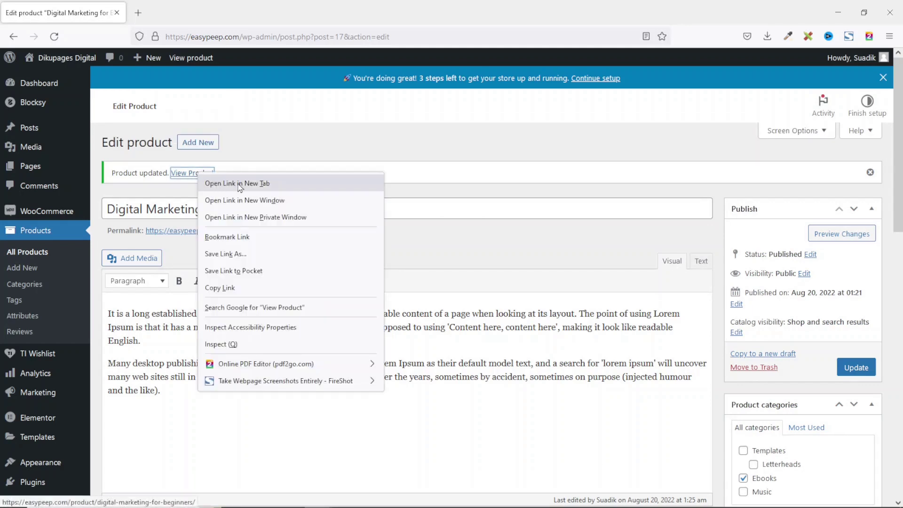
click(248, 185)
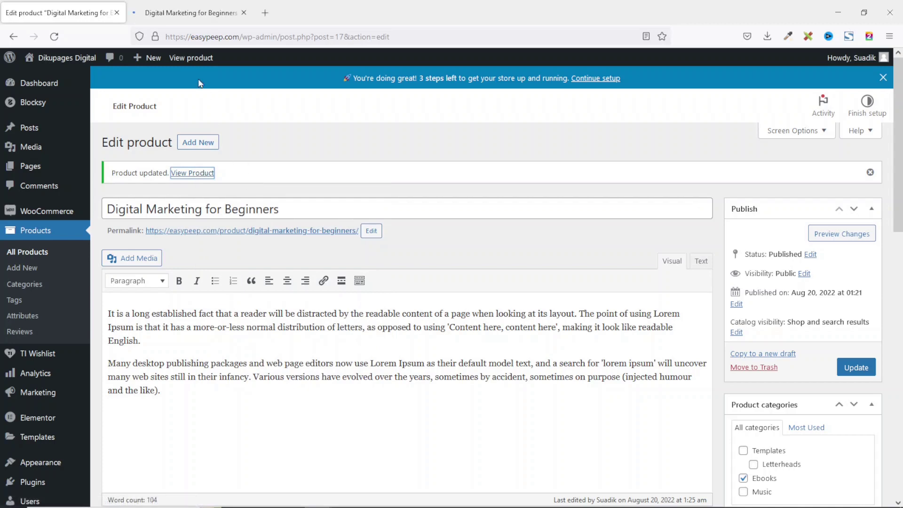
click(187, 19)
Review the live page's title, ₵59.99 price, description, category and tags, then return to the editor.
scroll(700, 404, down, 5)
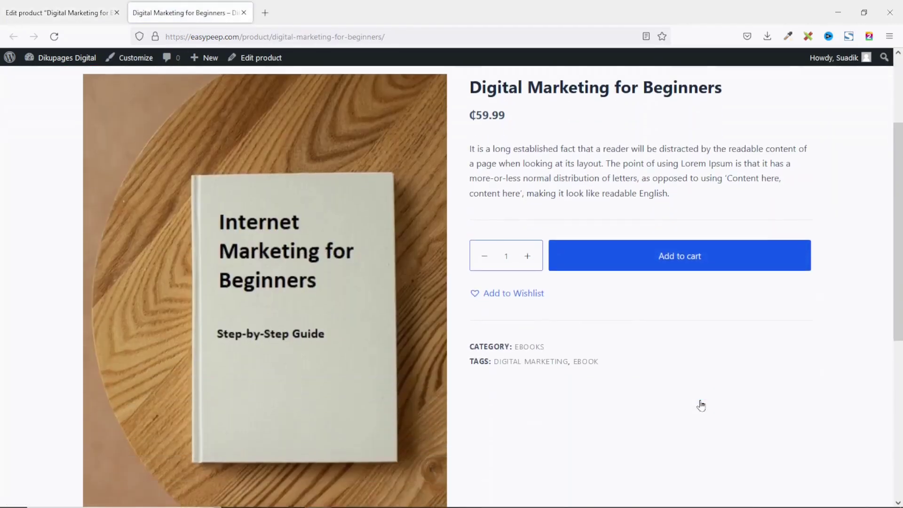
scroll(702, 405, down, 3)
scroll(700, 405, up, 8)
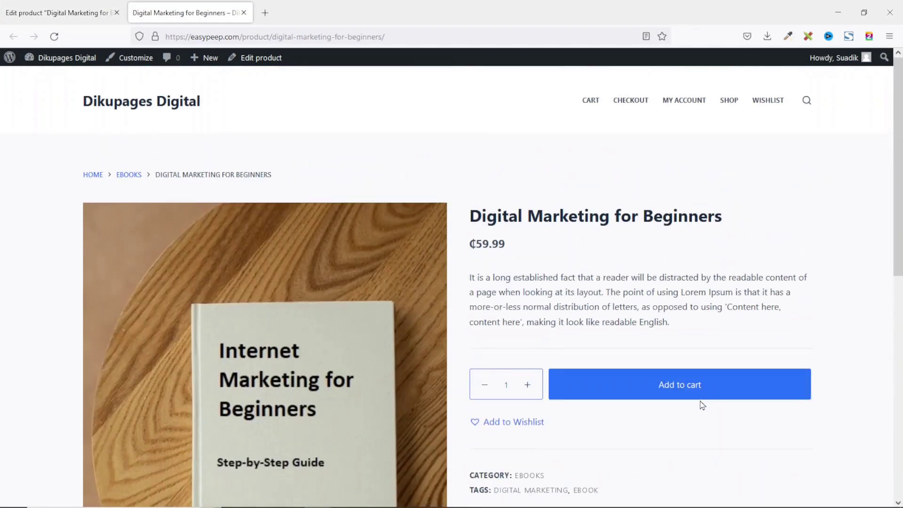
drag(482, 215, 740, 228)
drag(469, 243, 569, 261)
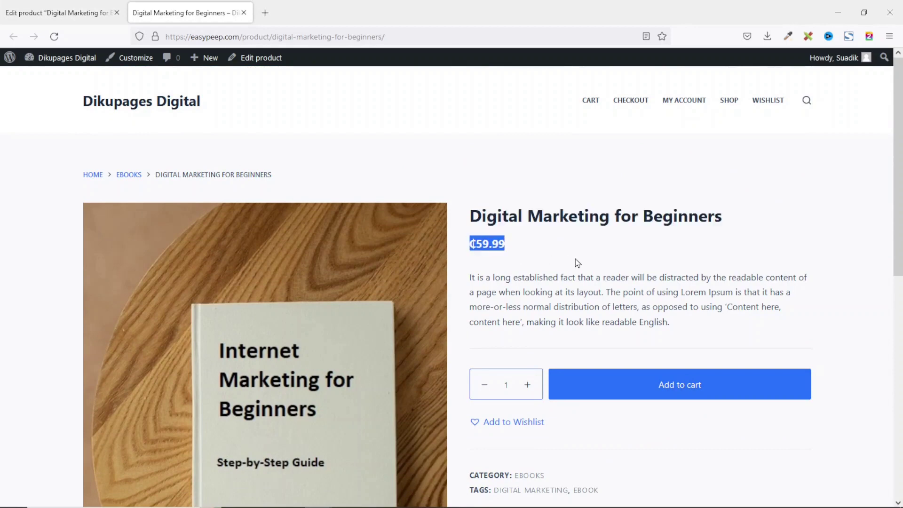
triple_click(560, 290)
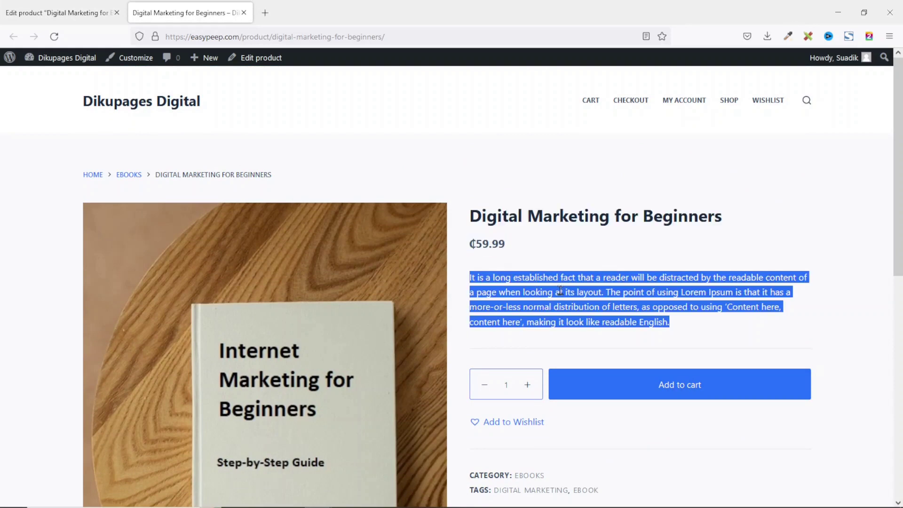
scroll(560, 290, down, 6)
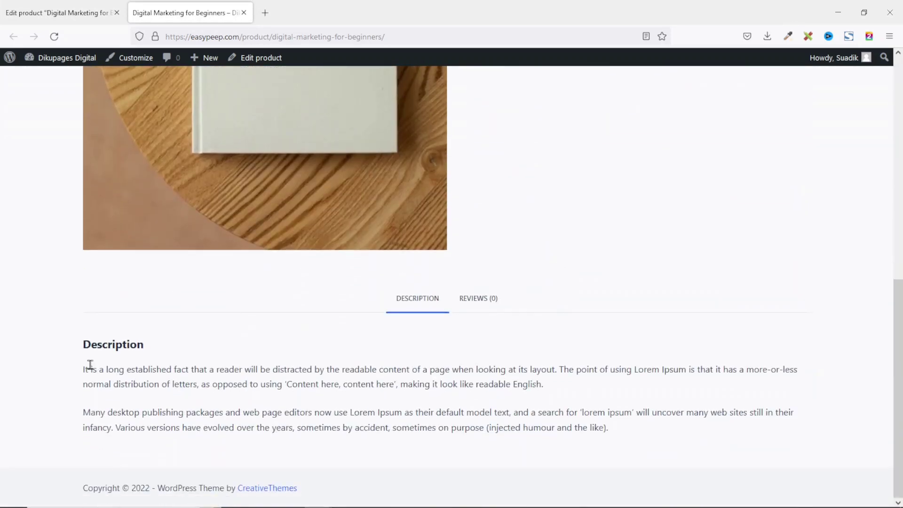
scroll(568, 453, up, 6)
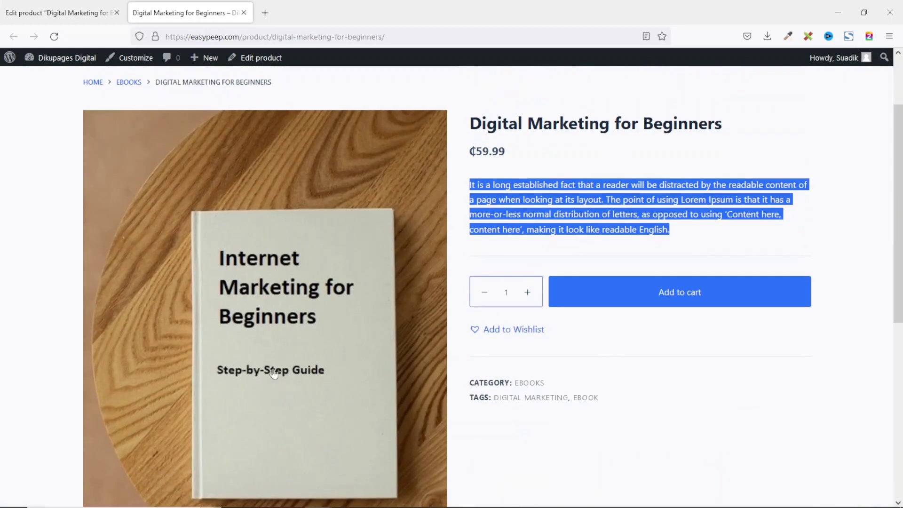
scroll(592, 319, down, 2)
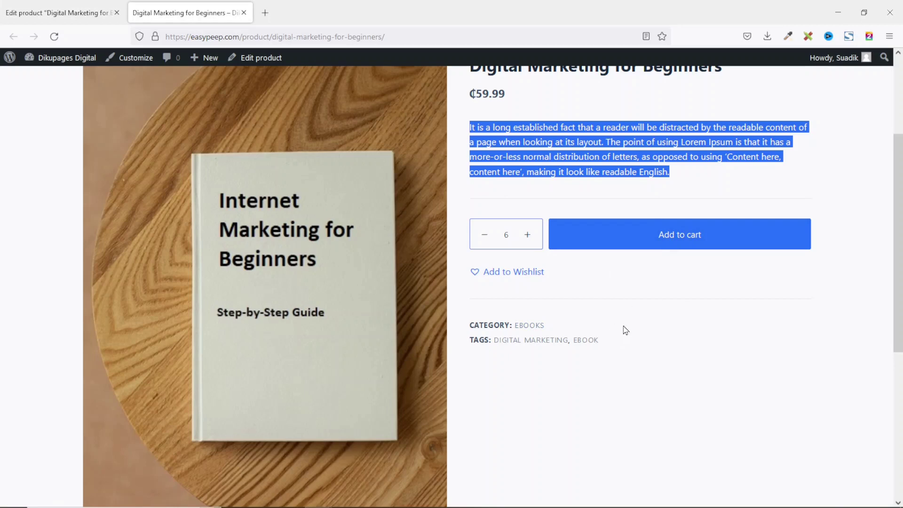
click(61, 22)
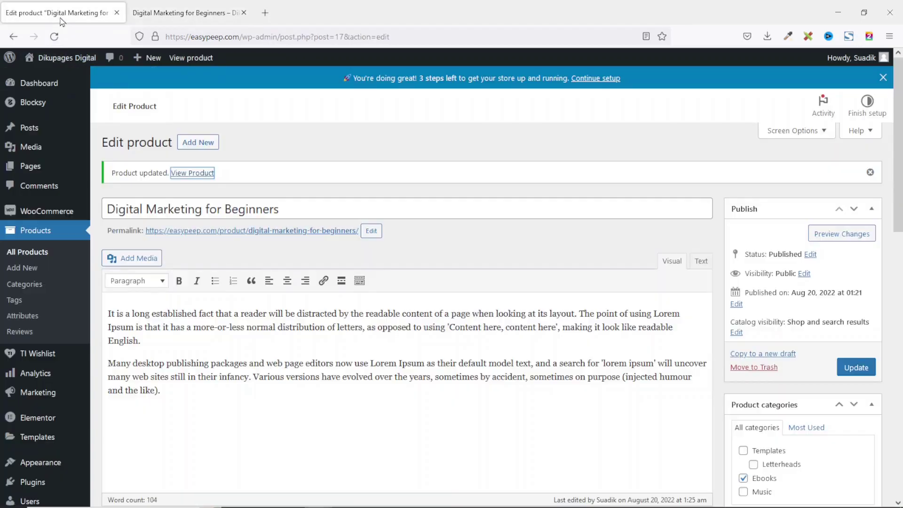
Turn on Sold individually in the Inventory settings and update the product.
scroll(229, 296, down, 6)
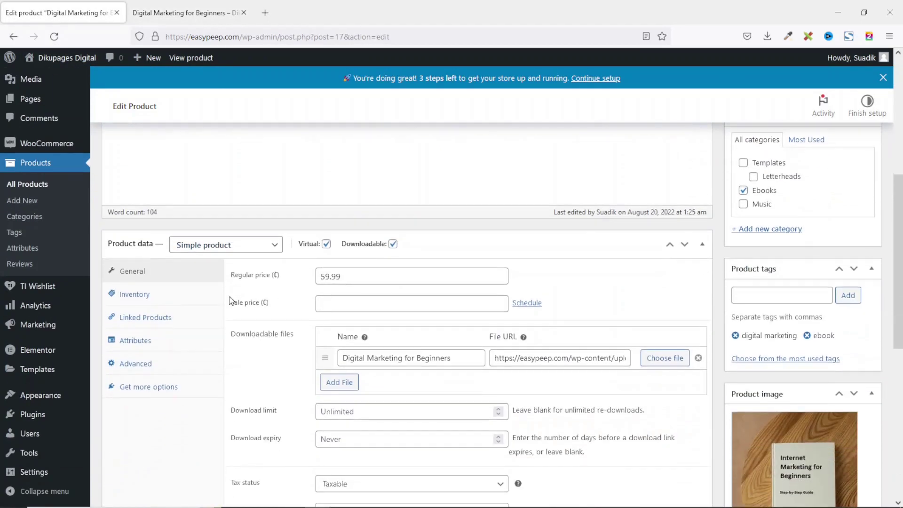
click(140, 296)
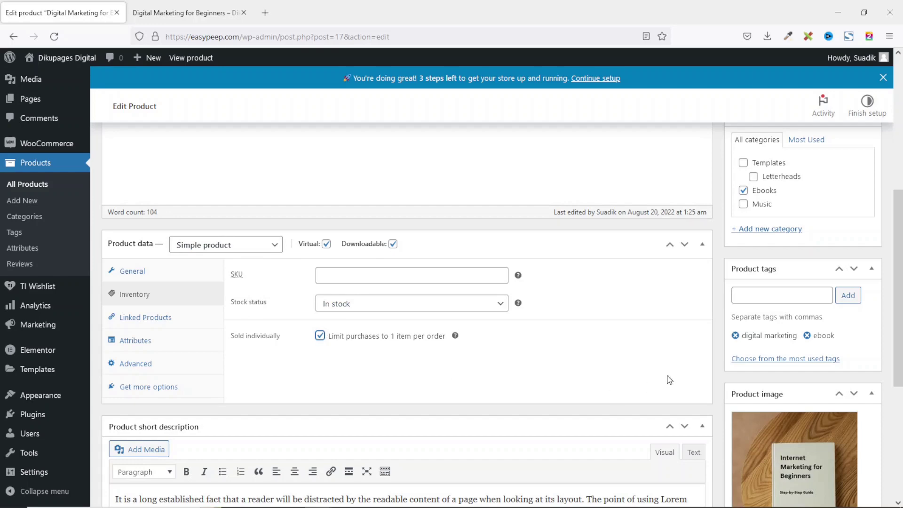
scroll(670, 380, up, 5)
click(855, 310)
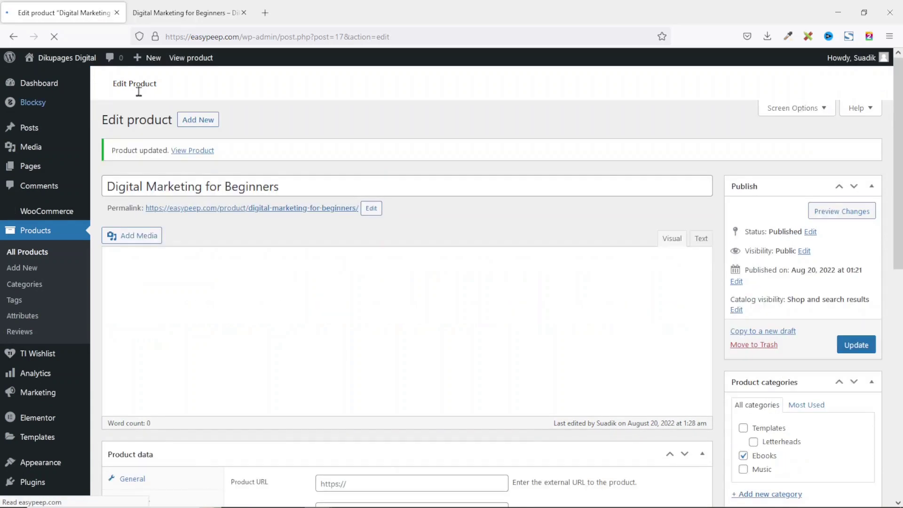
Reload the storefront product page to see the one-per-order change.
click(164, 15)
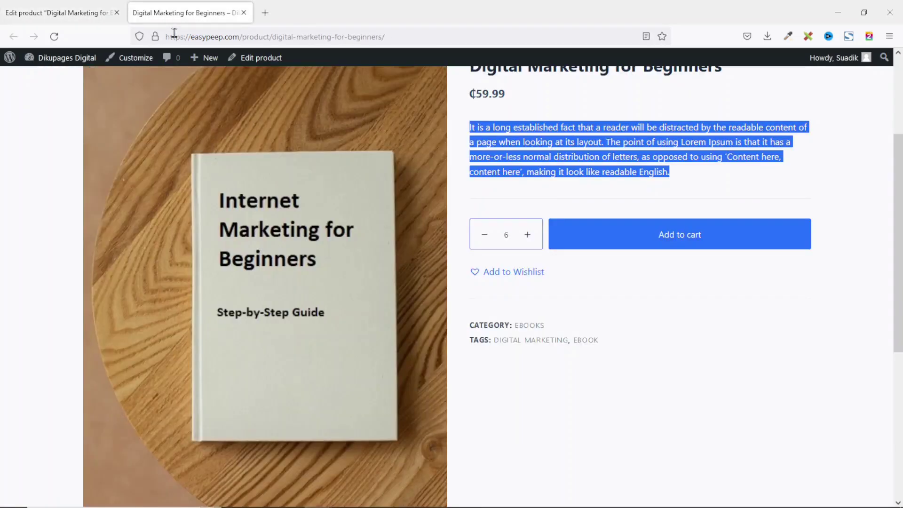
click(54, 36)
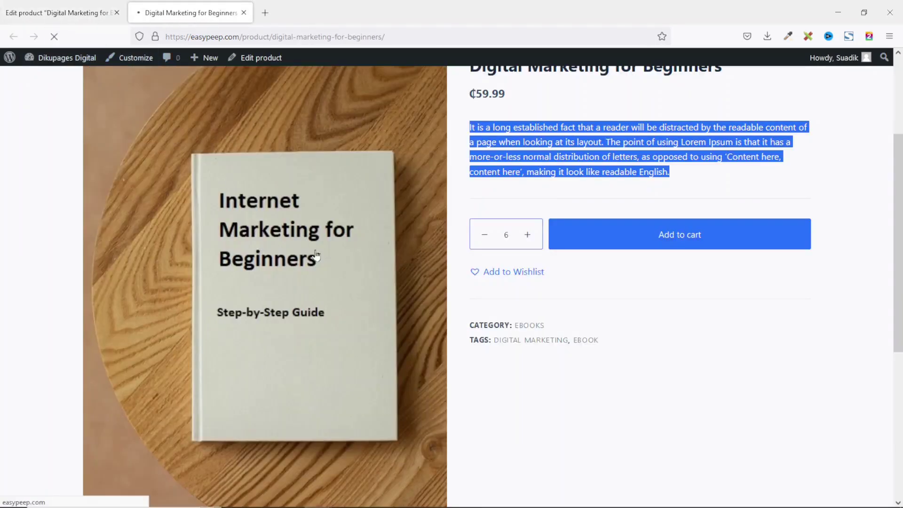